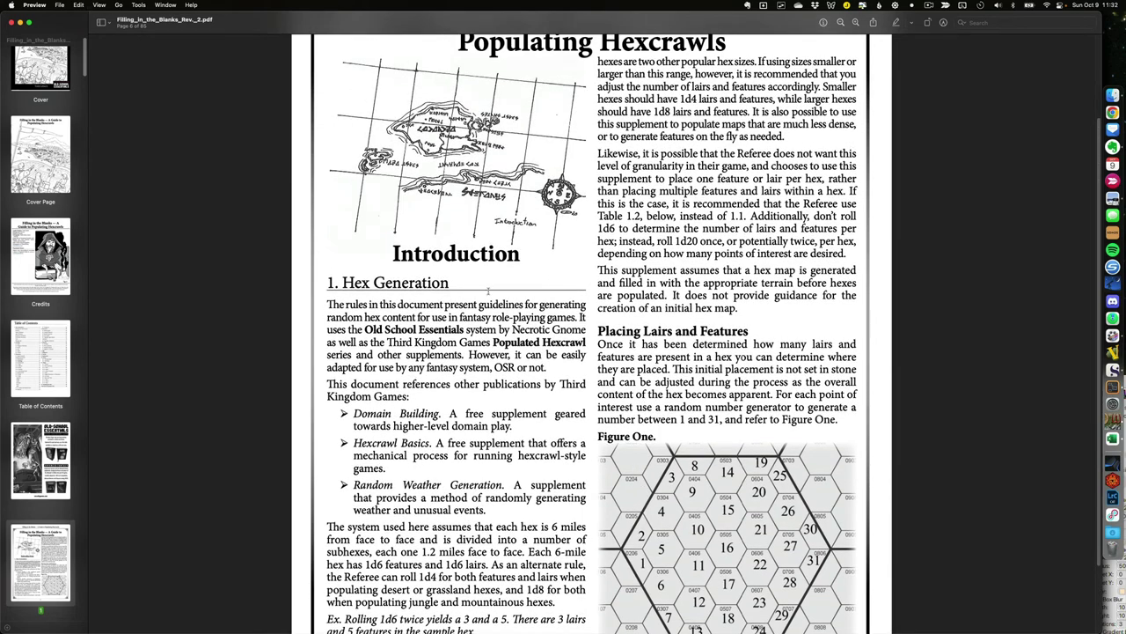
# Bring up the feature type tables on page 2 of the guide, and enter 3 in cell J7 of the Excel sheet
pyautogui.scroll(-3, 489, 288)
pyautogui.scroll(-3, 489, 288)
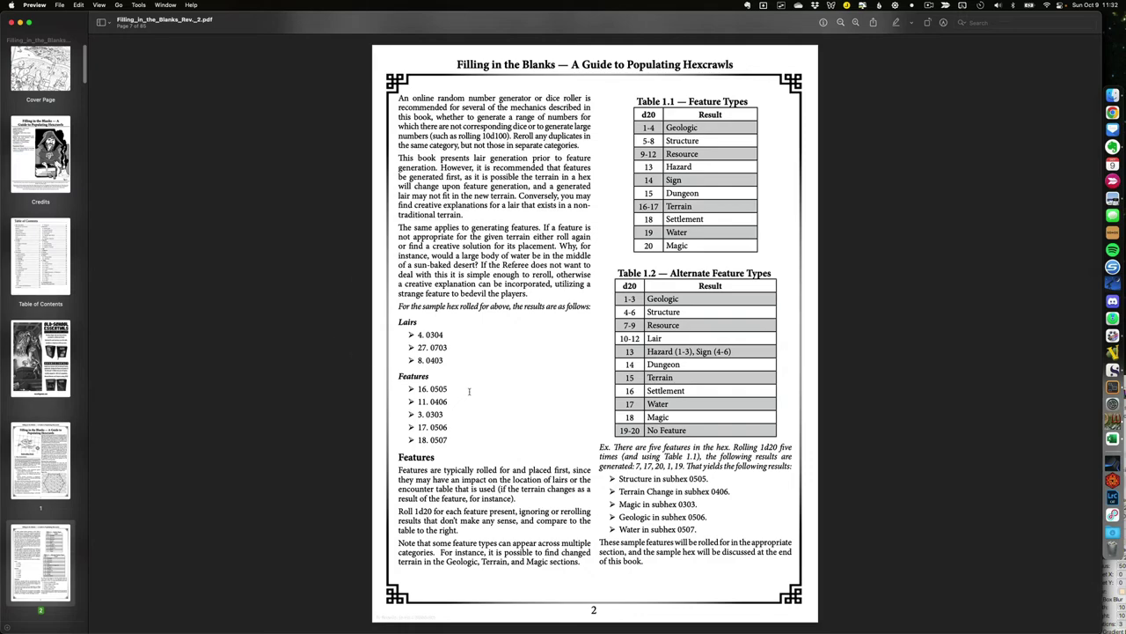
pyautogui.press('super+Tab')
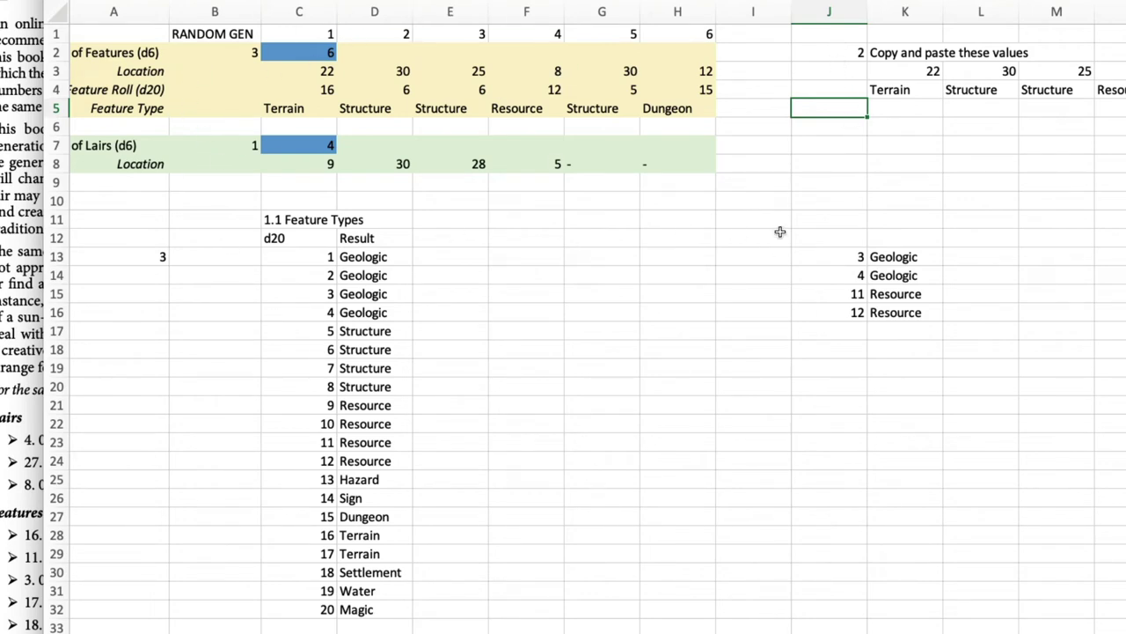
pyautogui.click(823, 147)
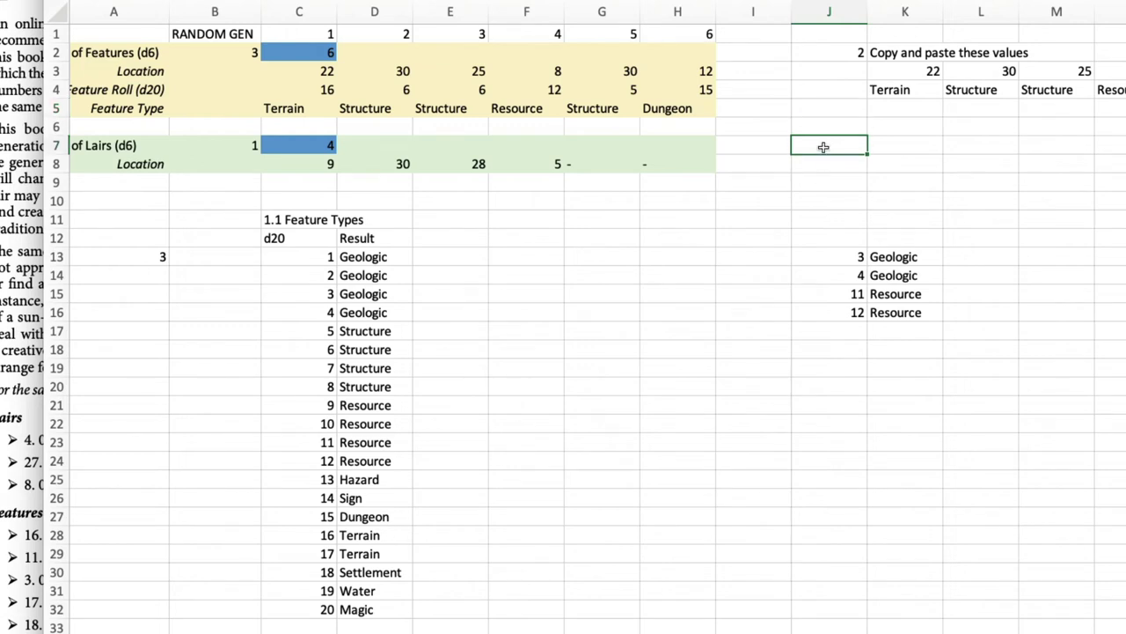
pyautogui.write('3')
pyautogui.press('Return')
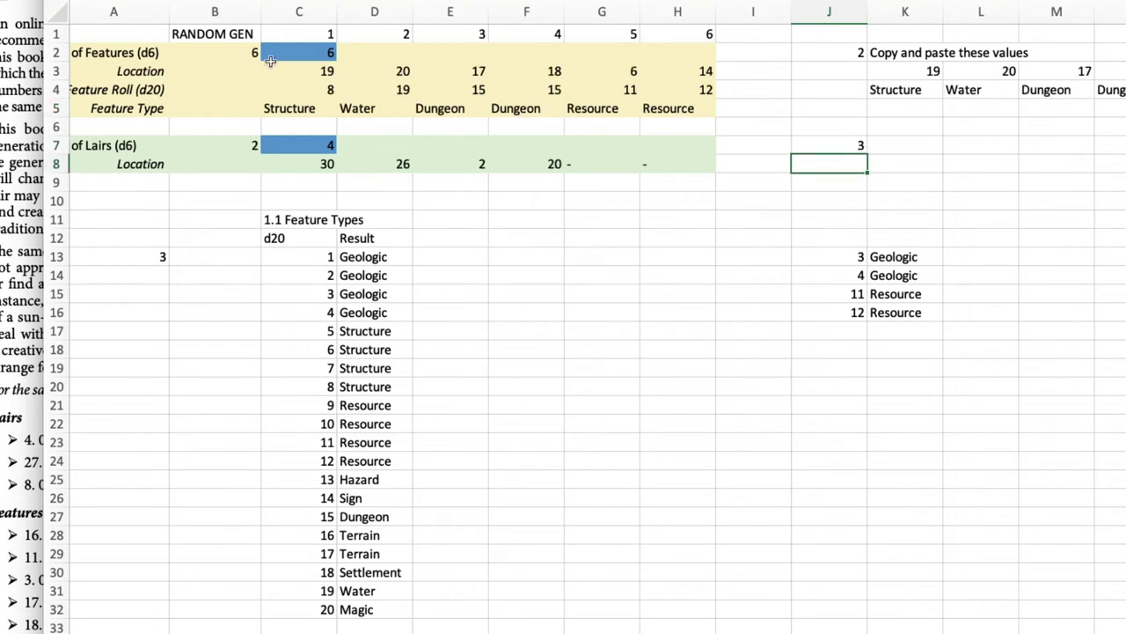
# Set the number of lairs in cell C7 to 2
pyautogui.click(242, 51)
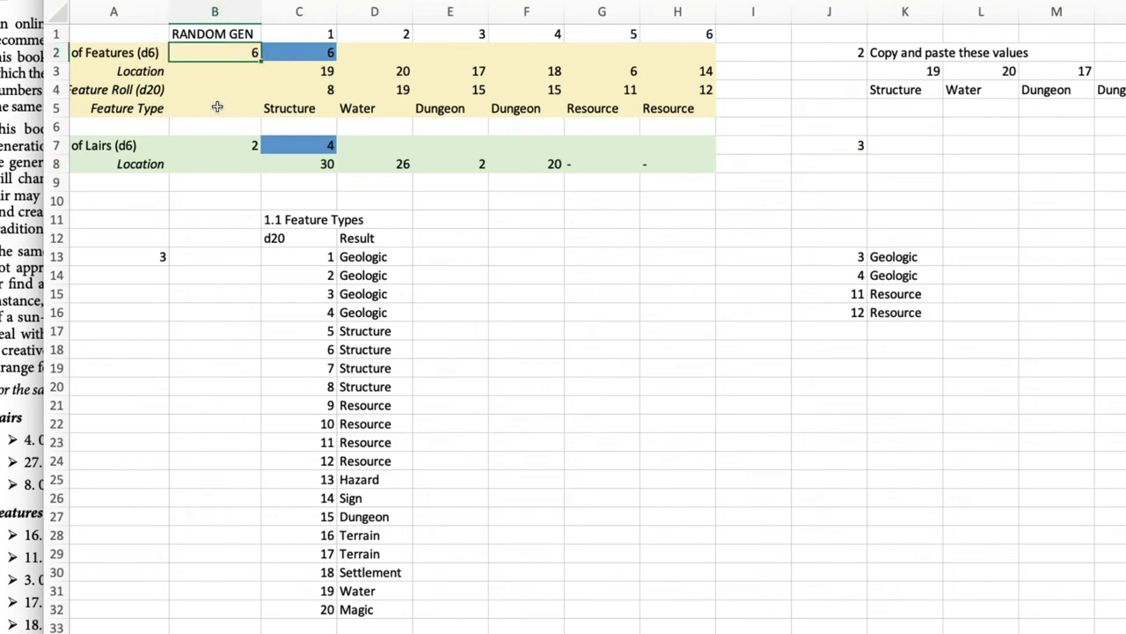
pyautogui.click(282, 145)
pyautogui.write('2')
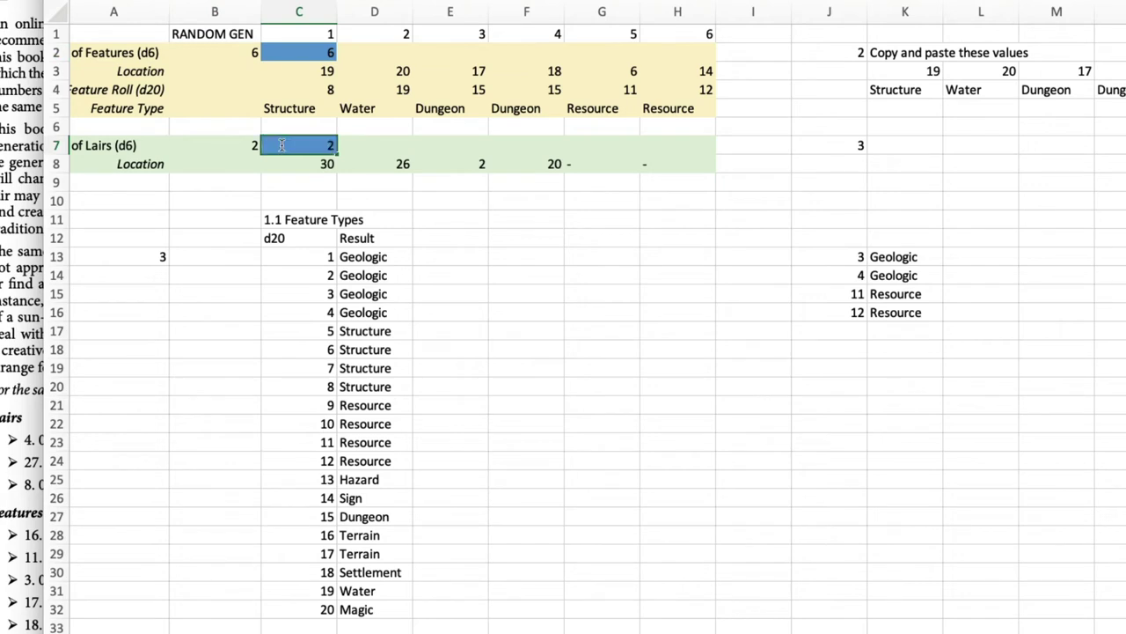
pyautogui.press('Return')
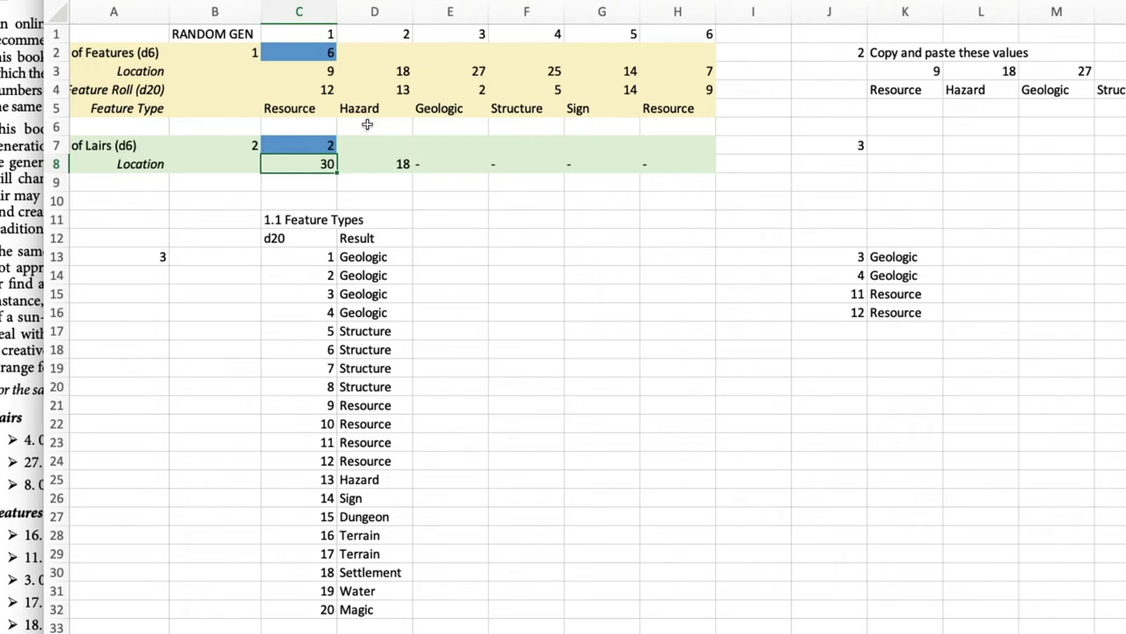
# Copy the feature location, roll and type rows A3:H5 and paste them as values only starting at cell I22
pyautogui.click(138, 73)
pyautogui.moveTo(138, 72); pyautogui.dragTo(655, 105)
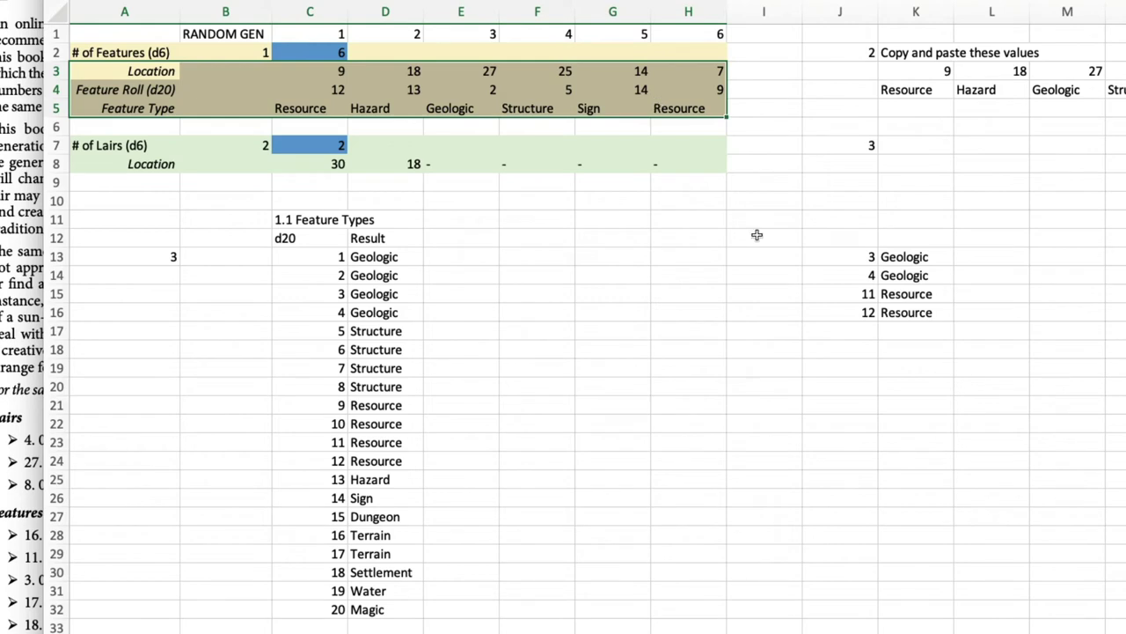
pyautogui.press('super+c')
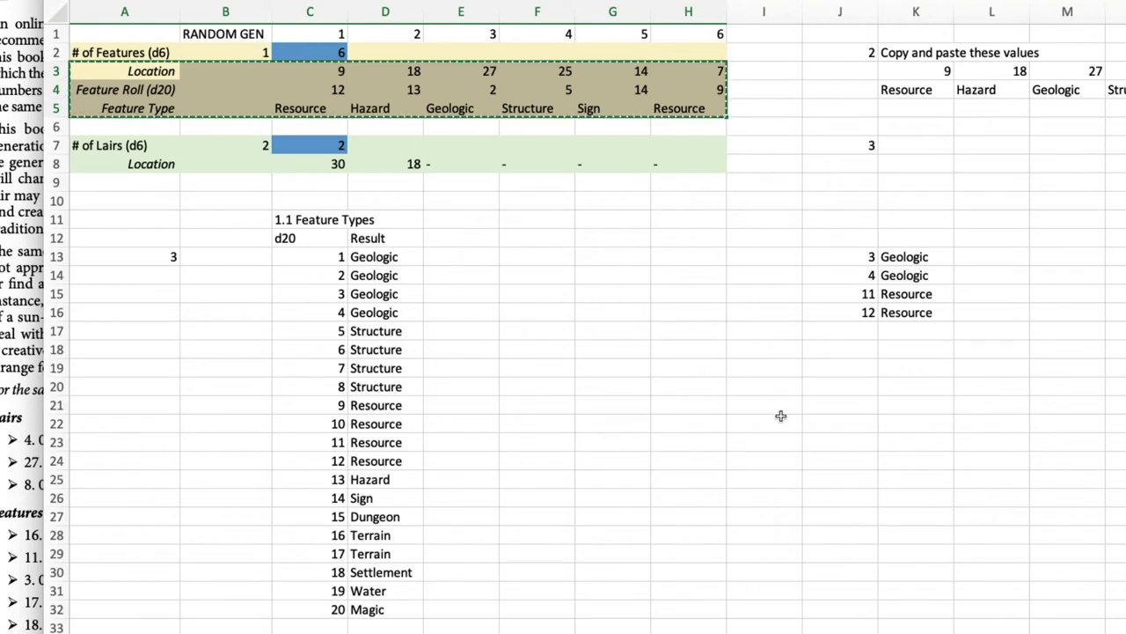
pyautogui.click(781, 414)
pyautogui.rightClick(781, 414)
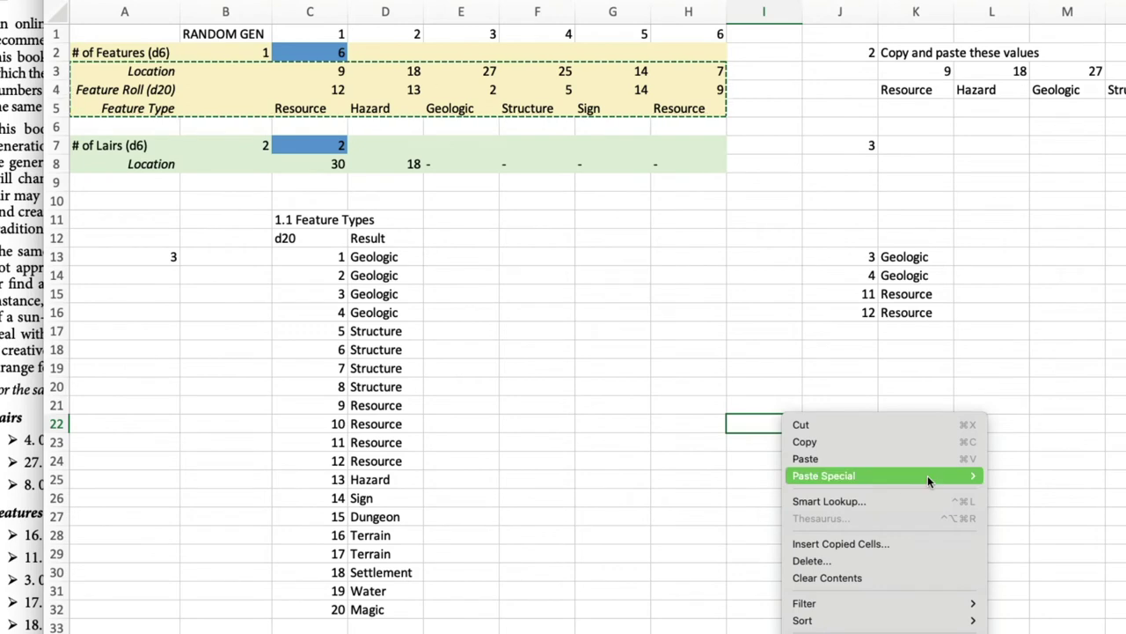
pyautogui.moveTo(928, 475)
pyautogui.click(871, 475)
pyautogui.click(858, 591)
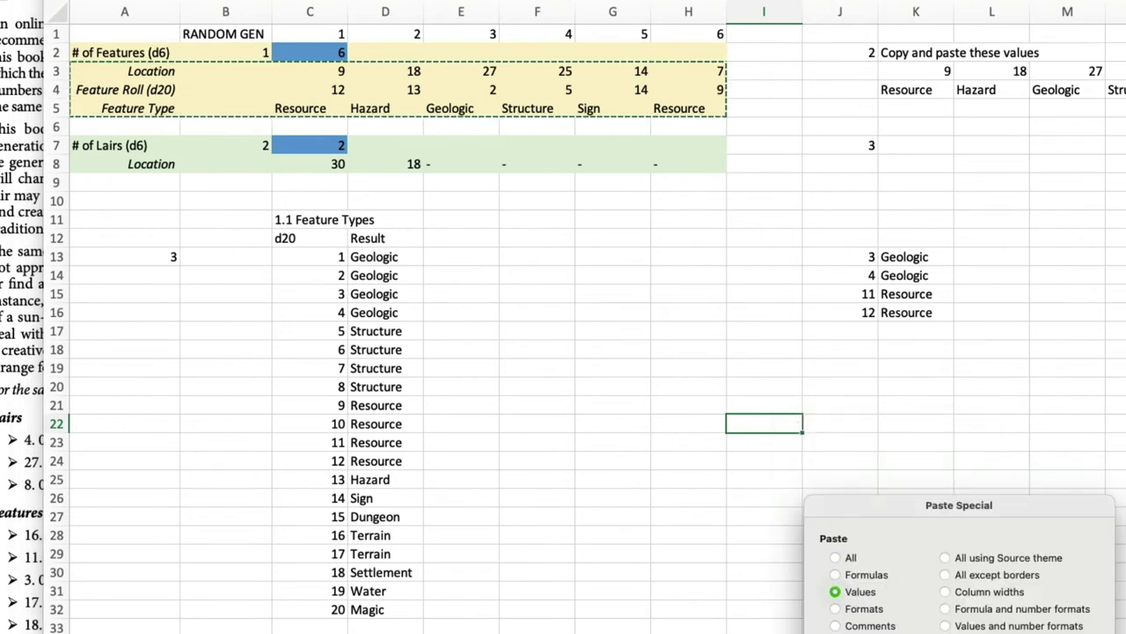
pyautogui.press('Return')
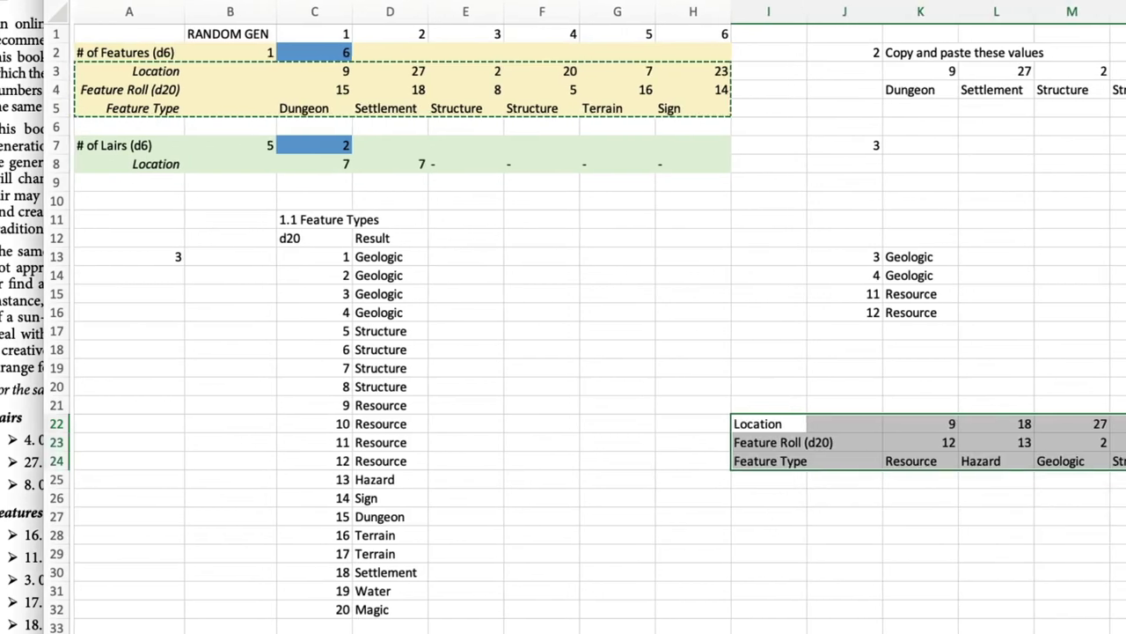
# Review the pasted features in columns K to N, matching each location number in row 22 with its feature type in row 24
pyautogui.hscroll(5, 598, 317)
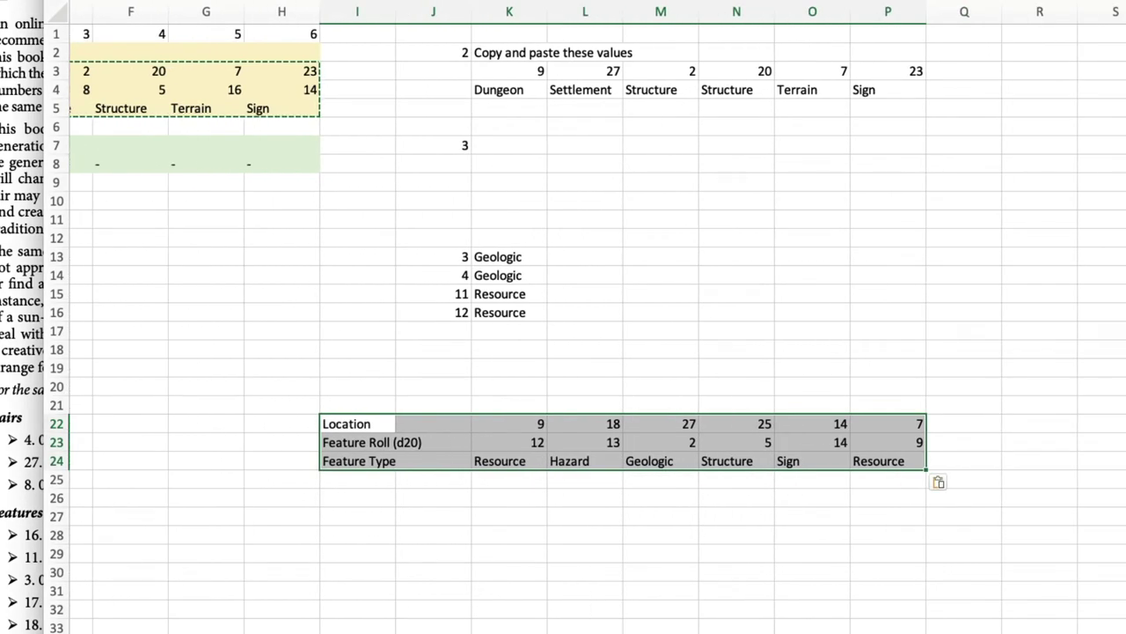
pyautogui.hscroll(-4, 598, 317)
pyautogui.hscroll(3, 714, 572)
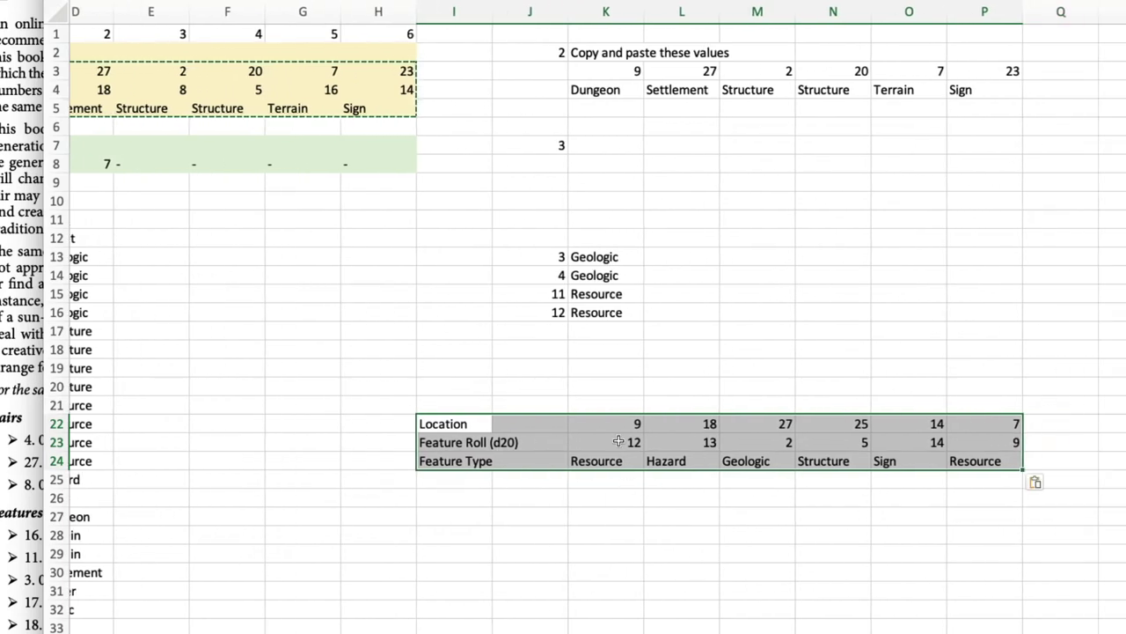
pyautogui.click(620, 427)
pyautogui.click(611, 462)
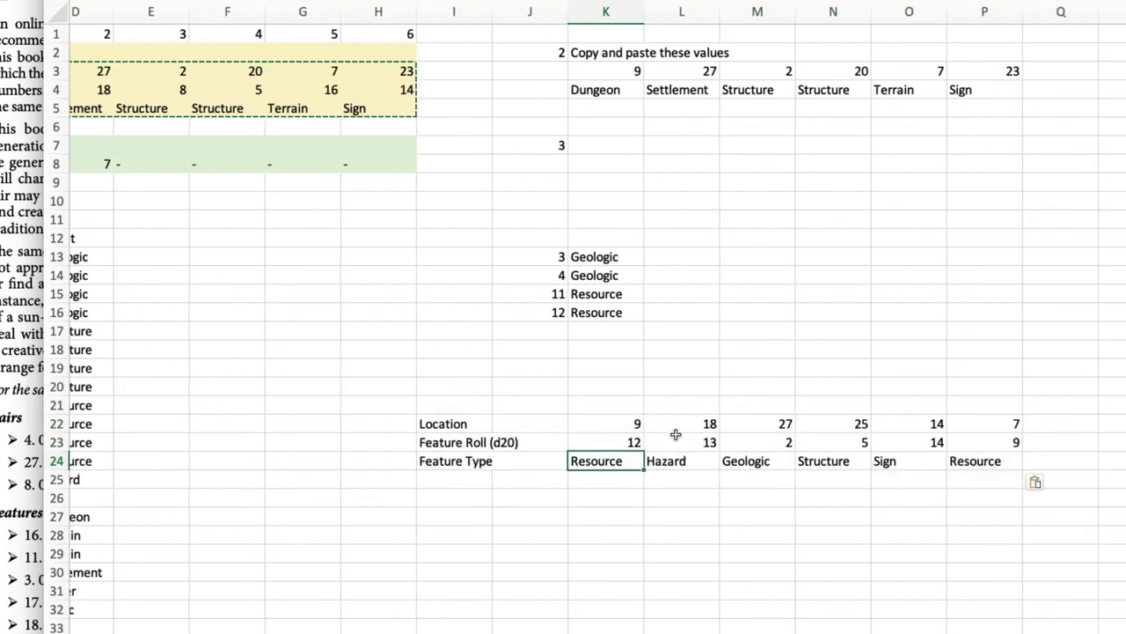
pyautogui.click(679, 426)
pyautogui.click(683, 461)
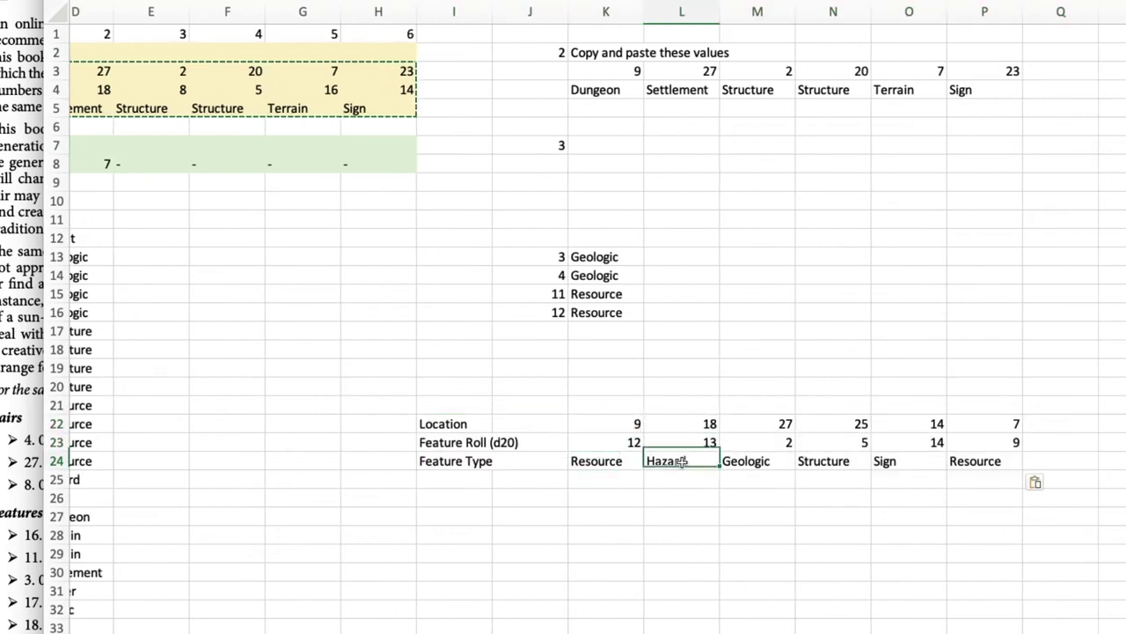
pyautogui.click(743, 426)
pyautogui.click(746, 460)
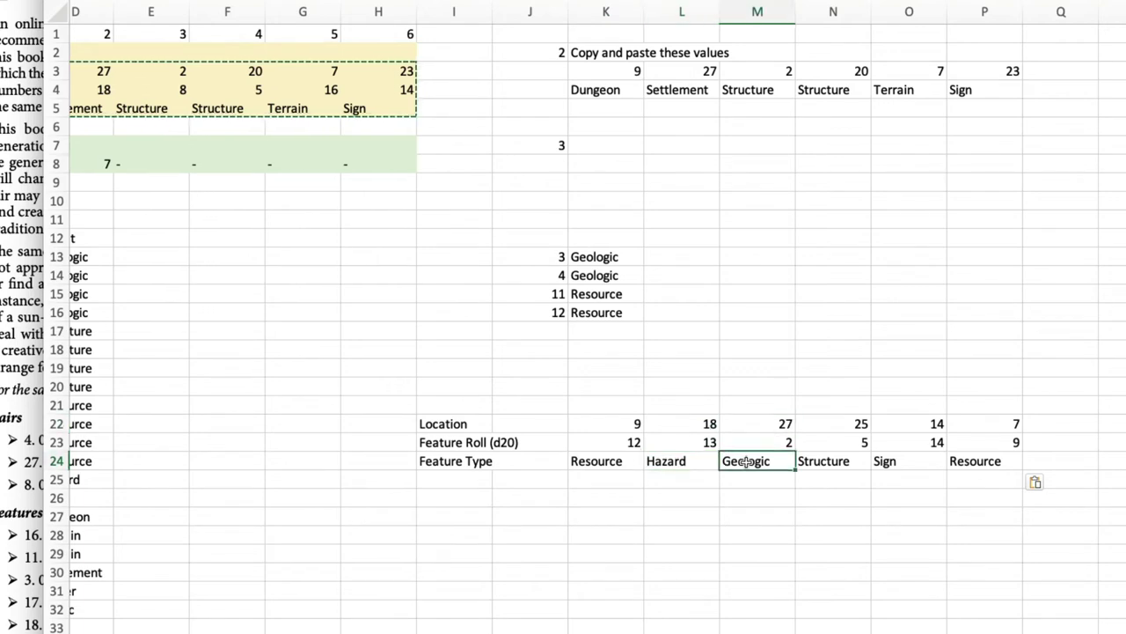
pyautogui.click(823, 423)
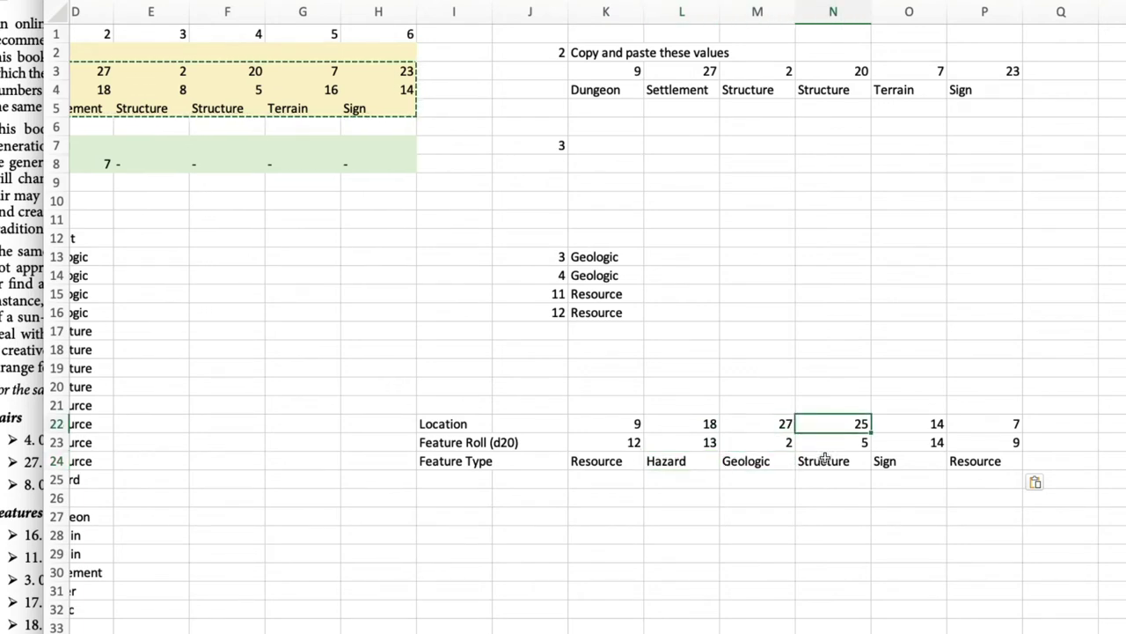
pyautogui.click(827, 462)
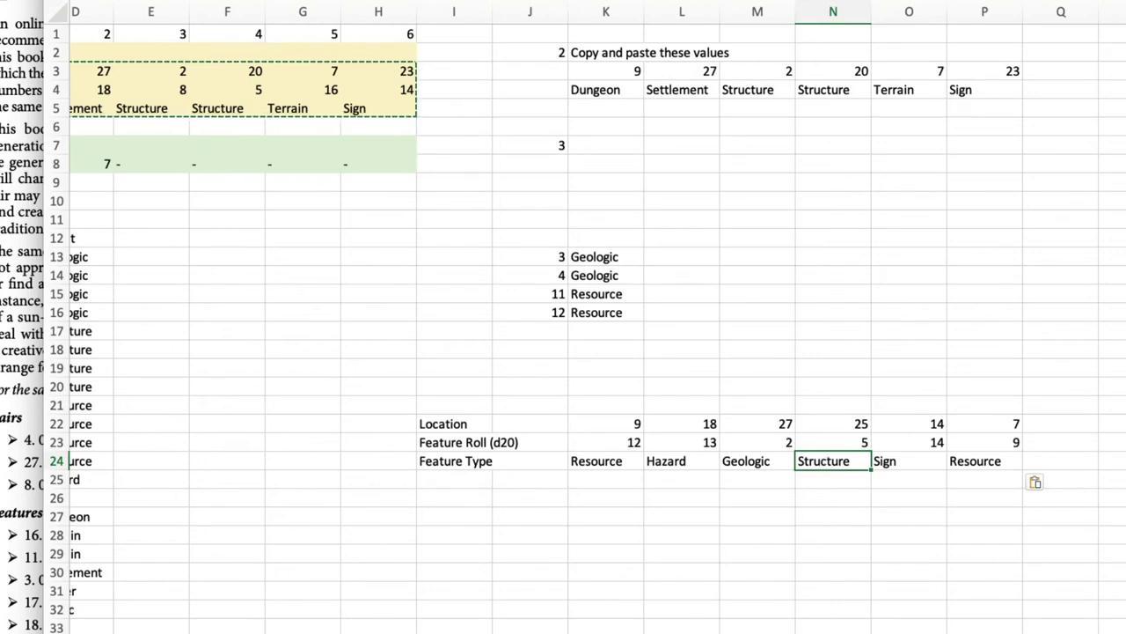
# Refer to the guide's Figure One page and the Excel results, and place a brown marker for the location 9 Resource in Worldographer hex 39.23
pyautogui.press('cmd+Tab')
pyautogui.press('super+Tab')
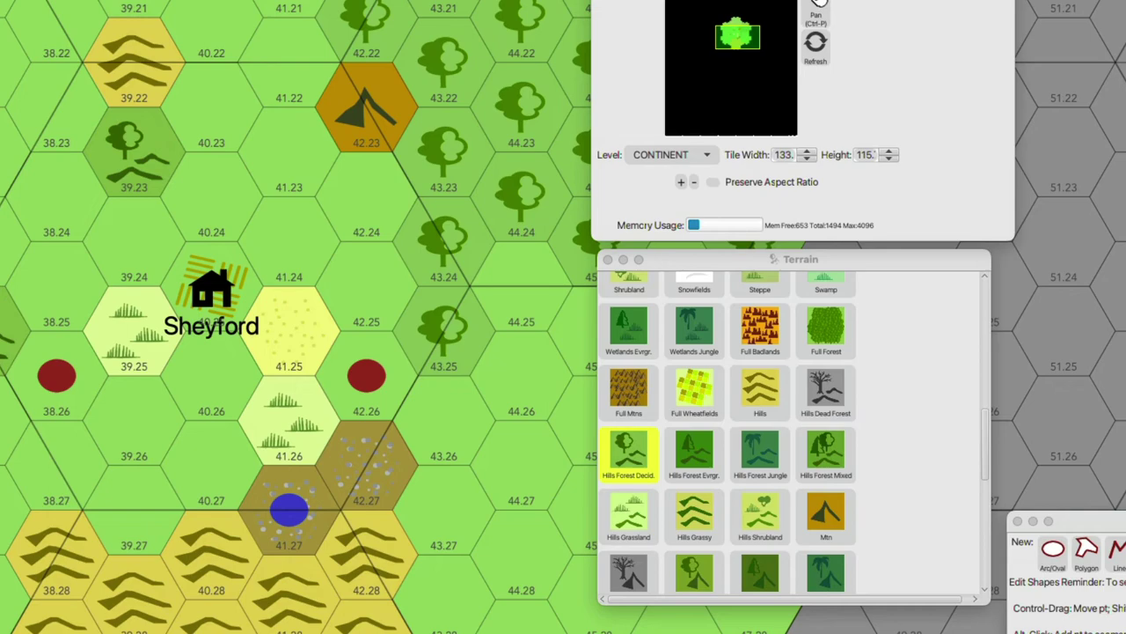
pyautogui.press('super+Tab')
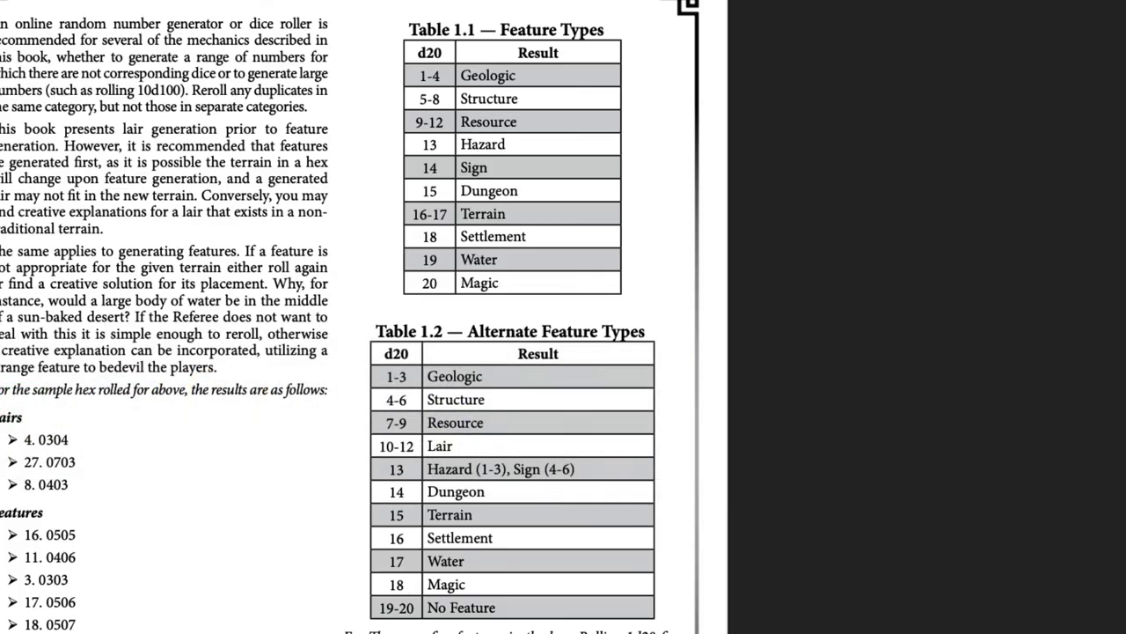
pyautogui.press('Home')
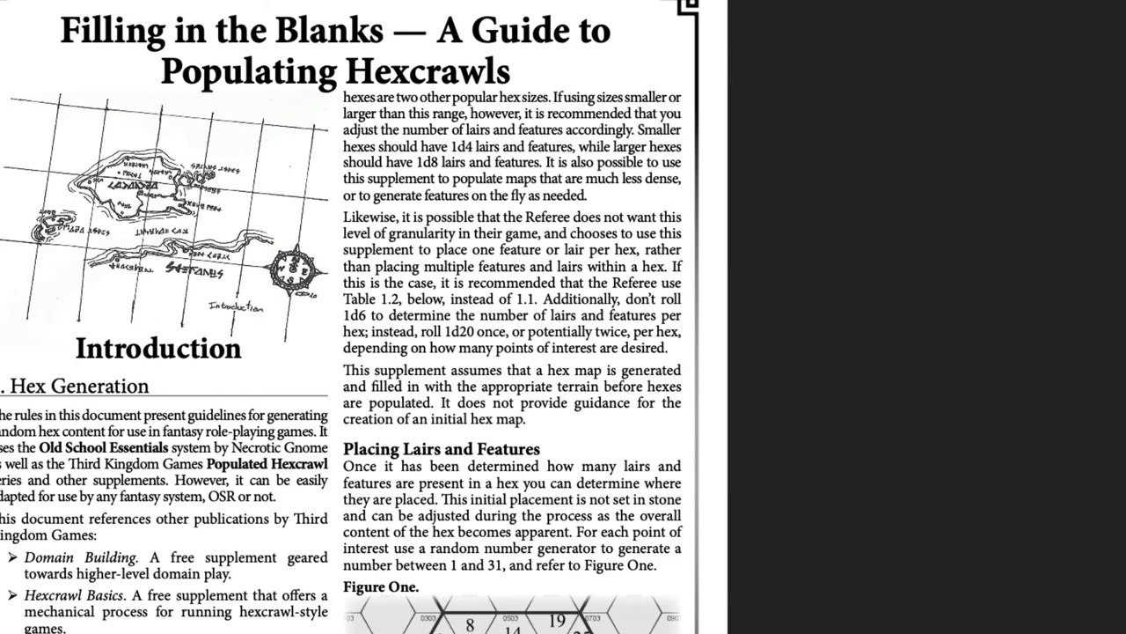
pyautogui.press('super+Tab')
pyautogui.press('super+Tab')
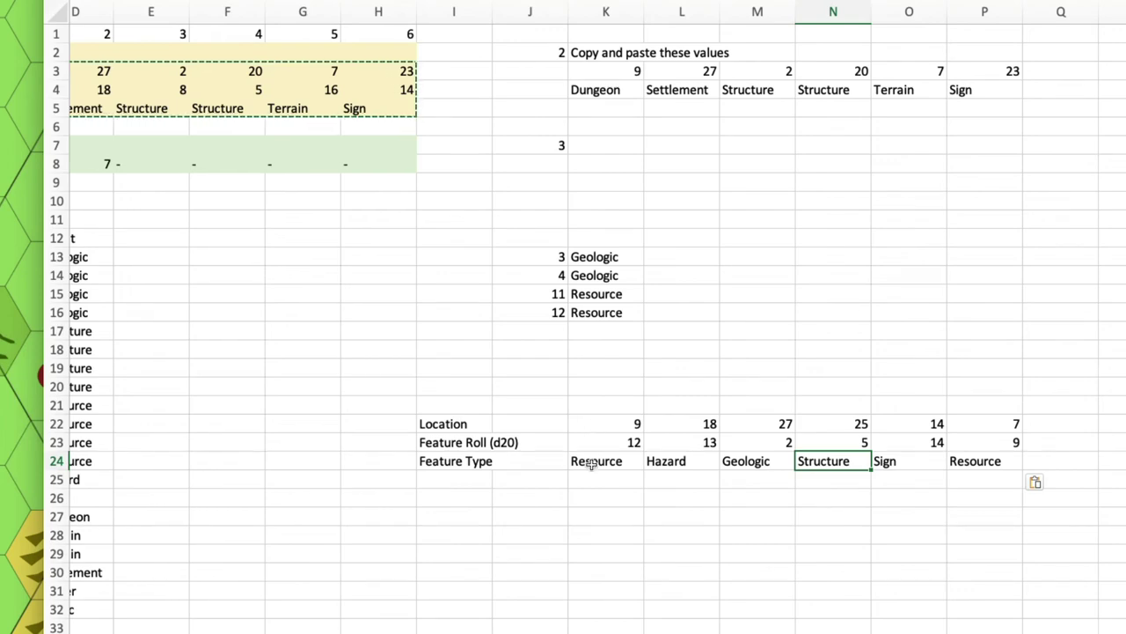
pyautogui.press('super+Tab')
pyautogui.press('super+Tab')
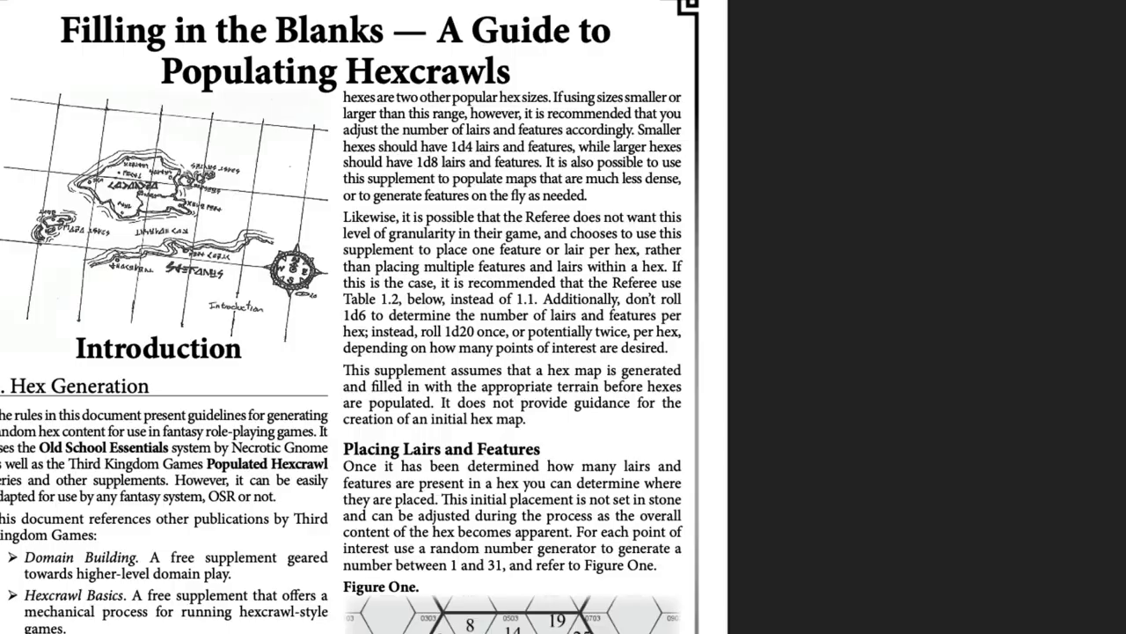
pyautogui.press('super+Tab')
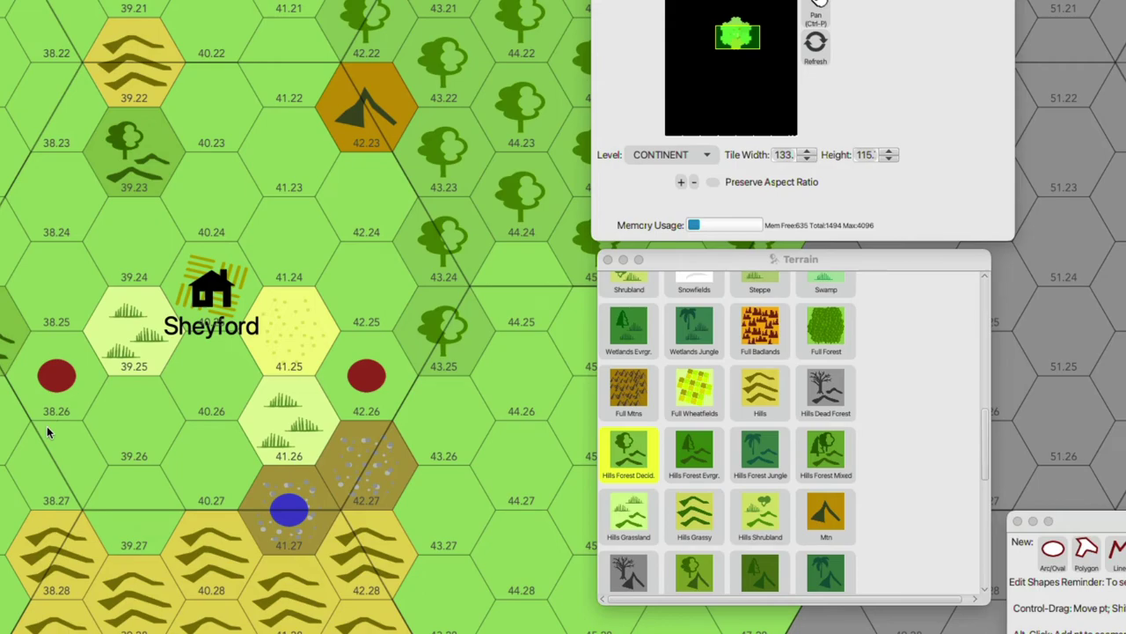
pyautogui.press('super+Tab')
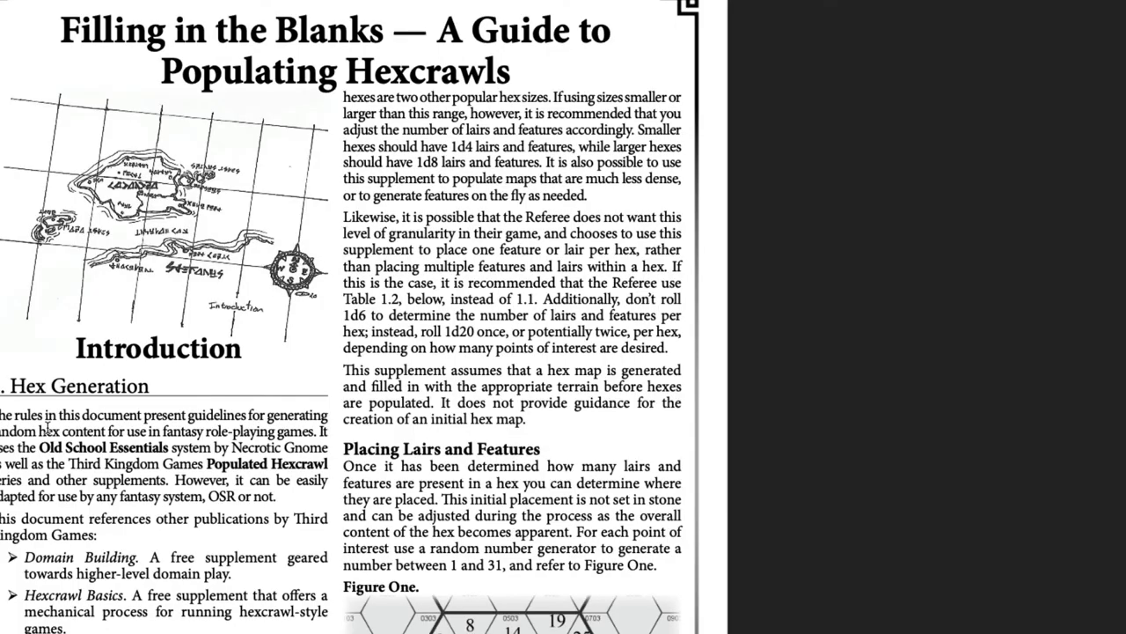
pyautogui.press('super+Tab')
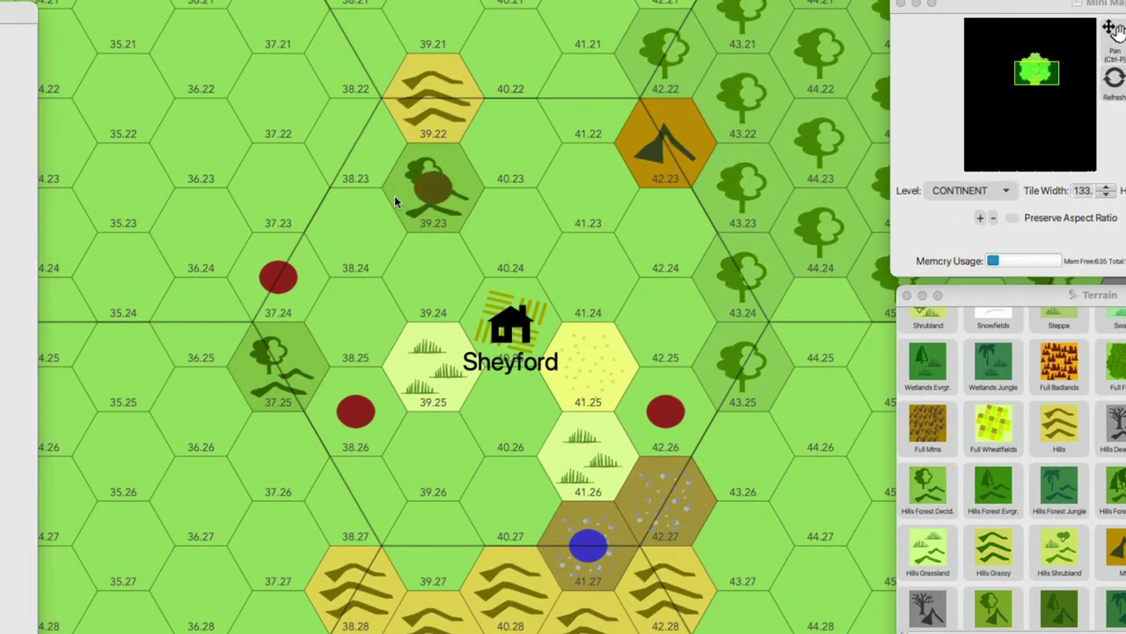
# Check the location 18 Hazard against the Excel sheet and the guide, and place a brown marker for it in Worldographer hex 40.27
pyautogui.press('super+Tab')
pyautogui.press('super+Tab')
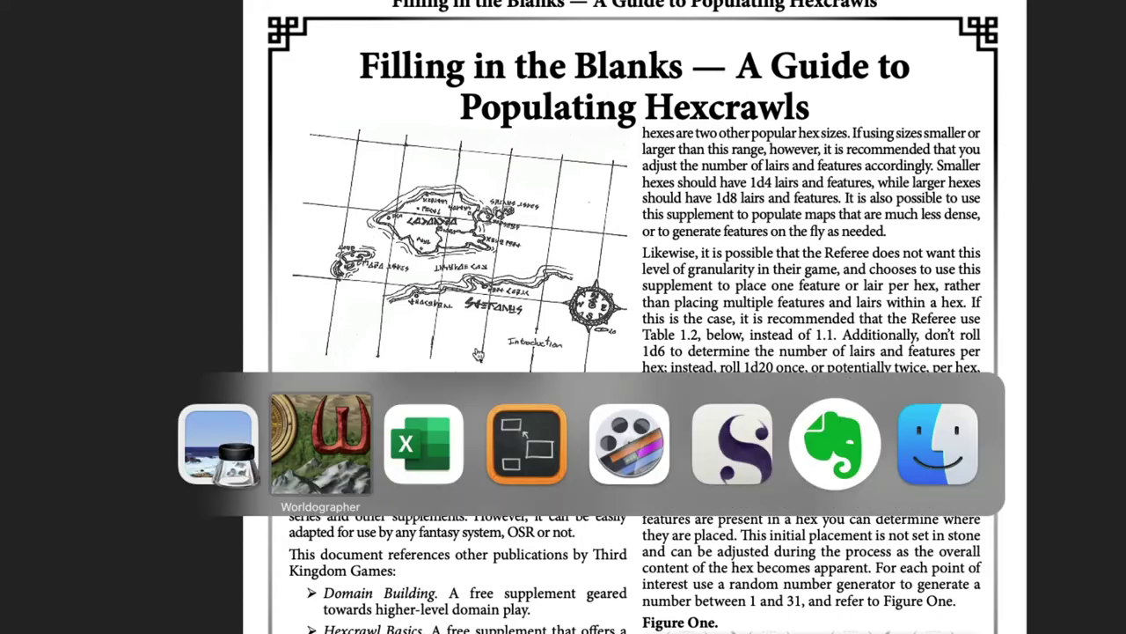
pyautogui.press('super+Tab')
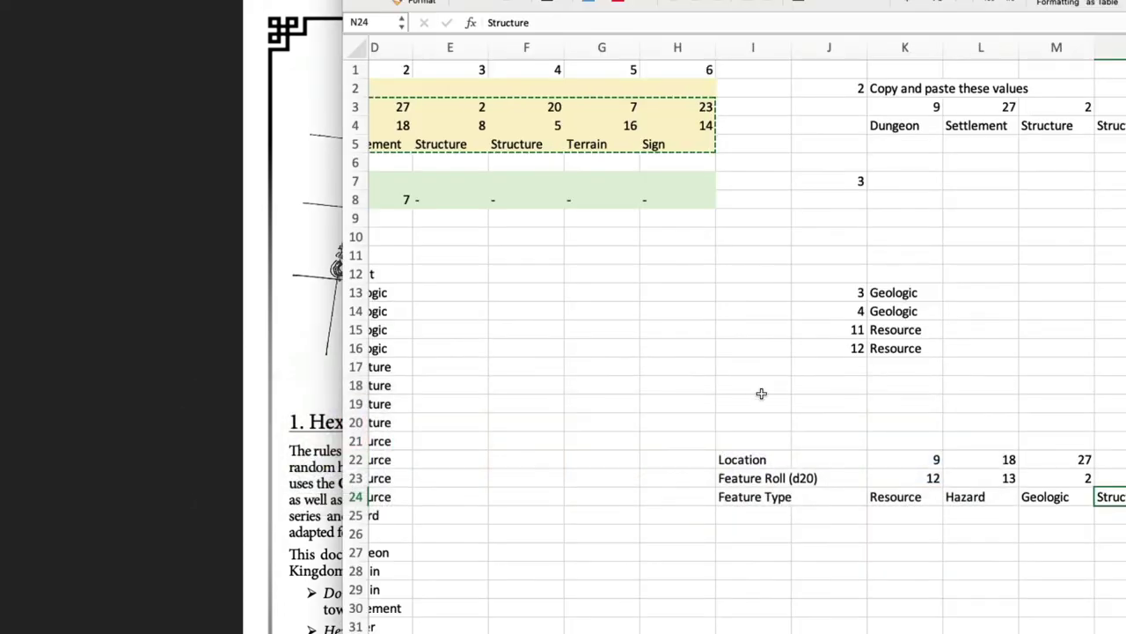
pyautogui.press('super+Tab')
pyautogui.press('super+Tab')
pyautogui.press('super+Tab')
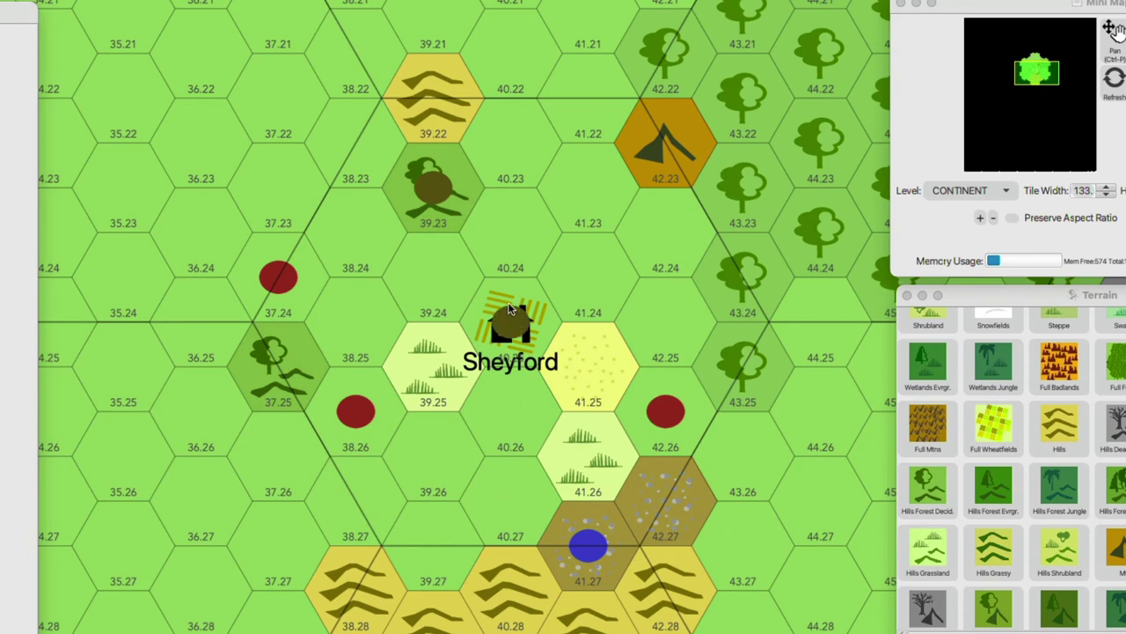
pyautogui.press('super+Tab')
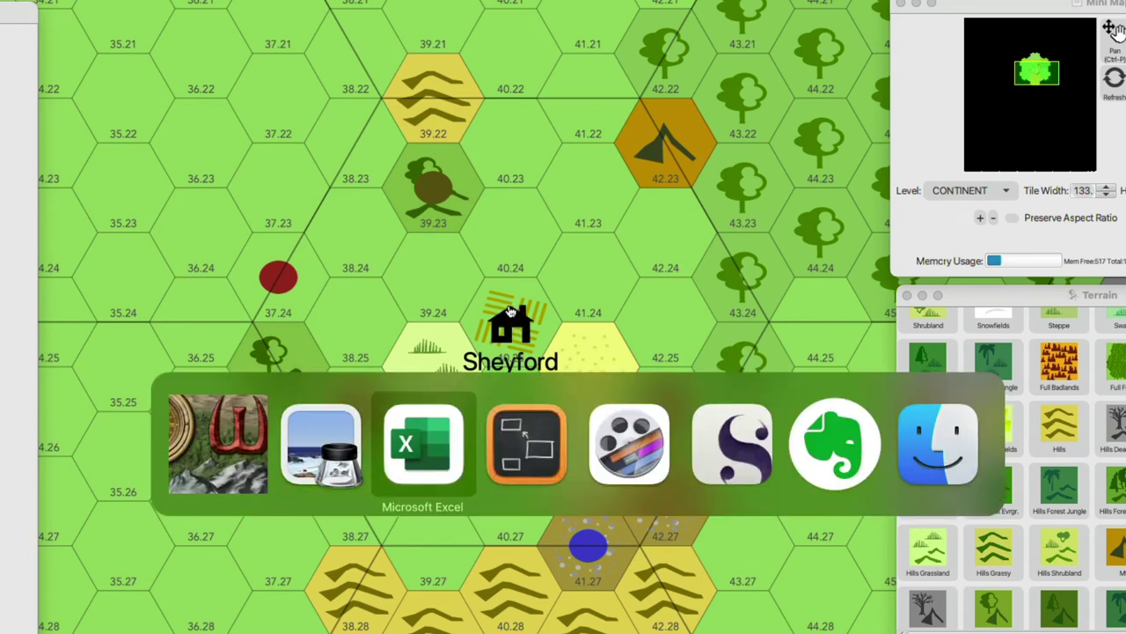
pyautogui.press('super+shift+Tab')
pyautogui.press('super+Tab')
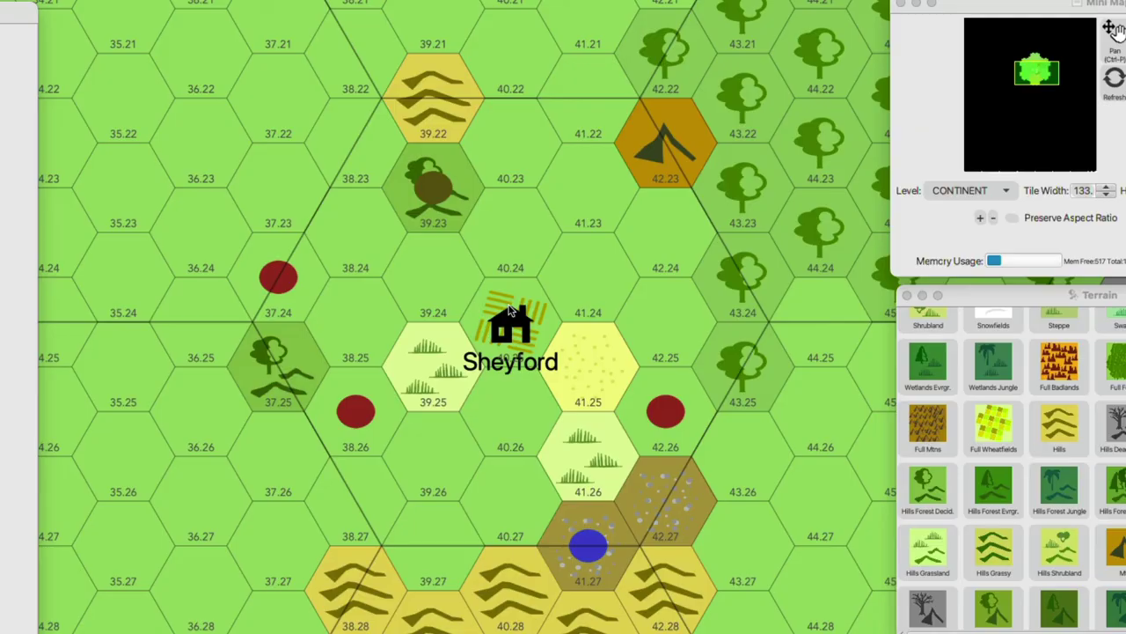
pyautogui.click(528, 500)
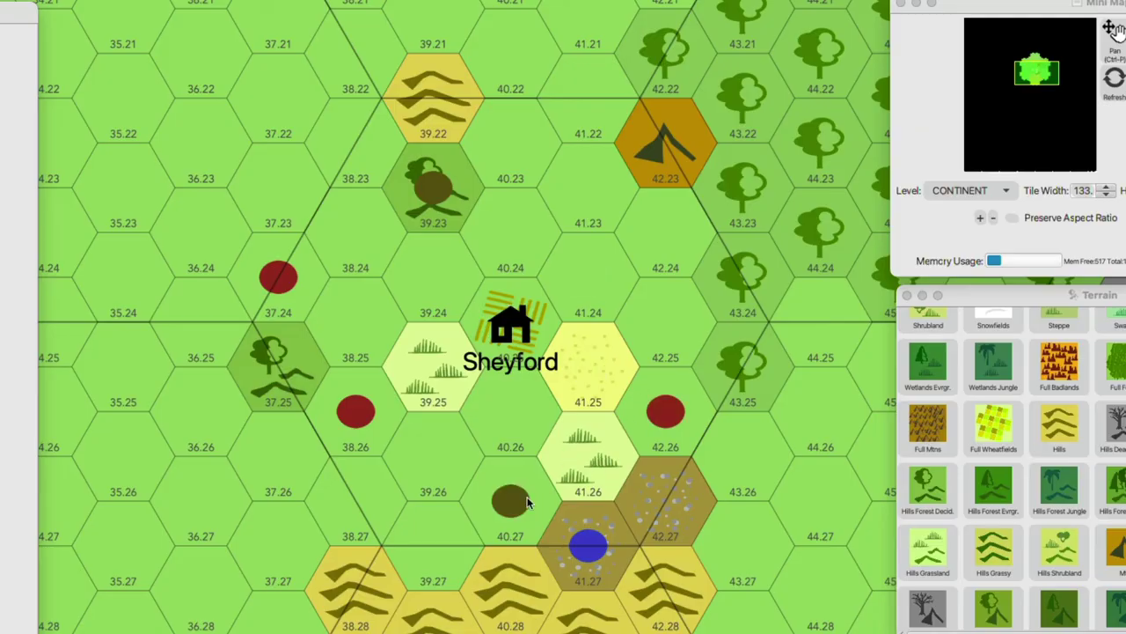
# Check the location 27 Geologic feature against the guide, and place a brown marker for it in Worldographer hex 42.25
pyautogui.click(586, 452)
pyautogui.press('super+Tab')
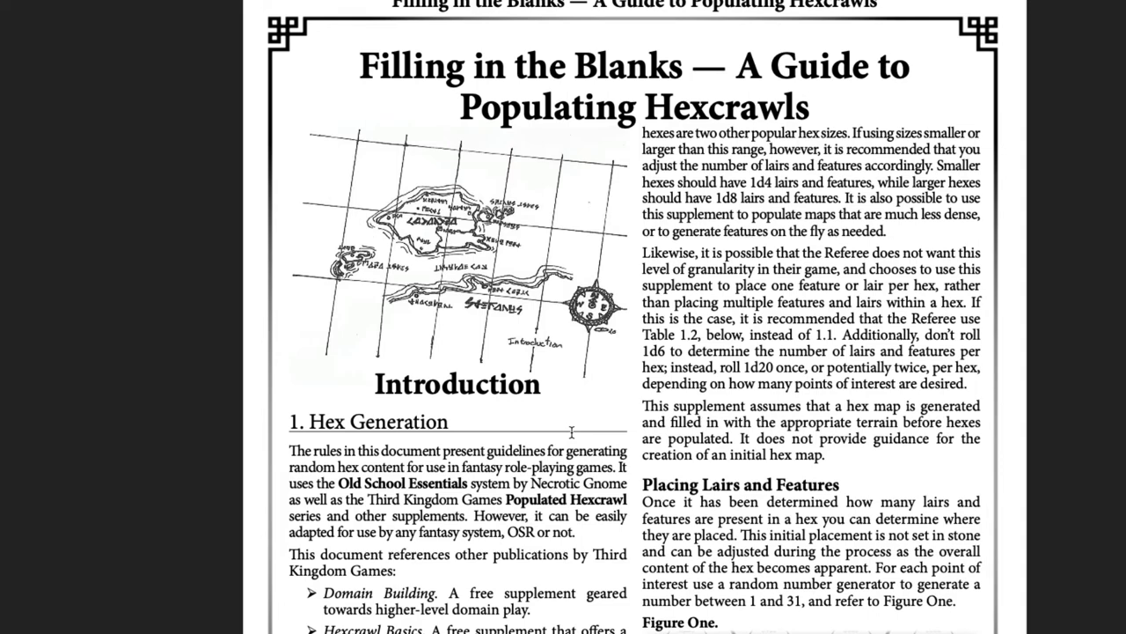
pyautogui.press('super+Tab')
pyautogui.press('super+Tab')
pyautogui.press('super+Tab')
pyautogui.press('super+Tab')
pyautogui.press('super+Tab')
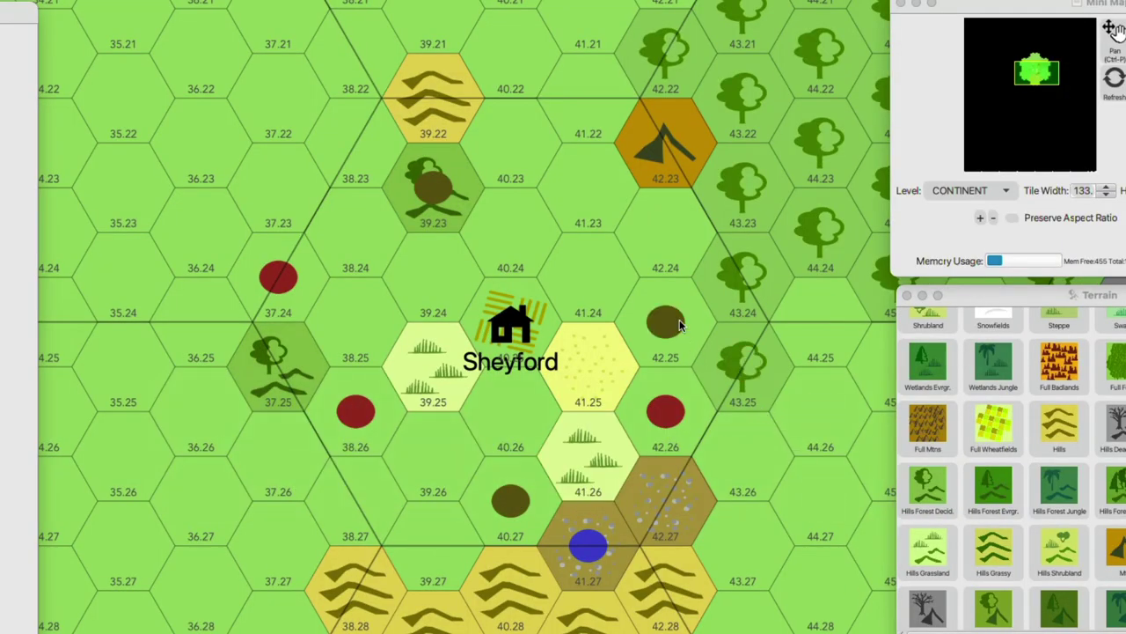
# Check the Structure feature's location against the Excel sheet, and place a brown marker for it in Worldographer hex 42.23
pyautogui.press('super+Tab')
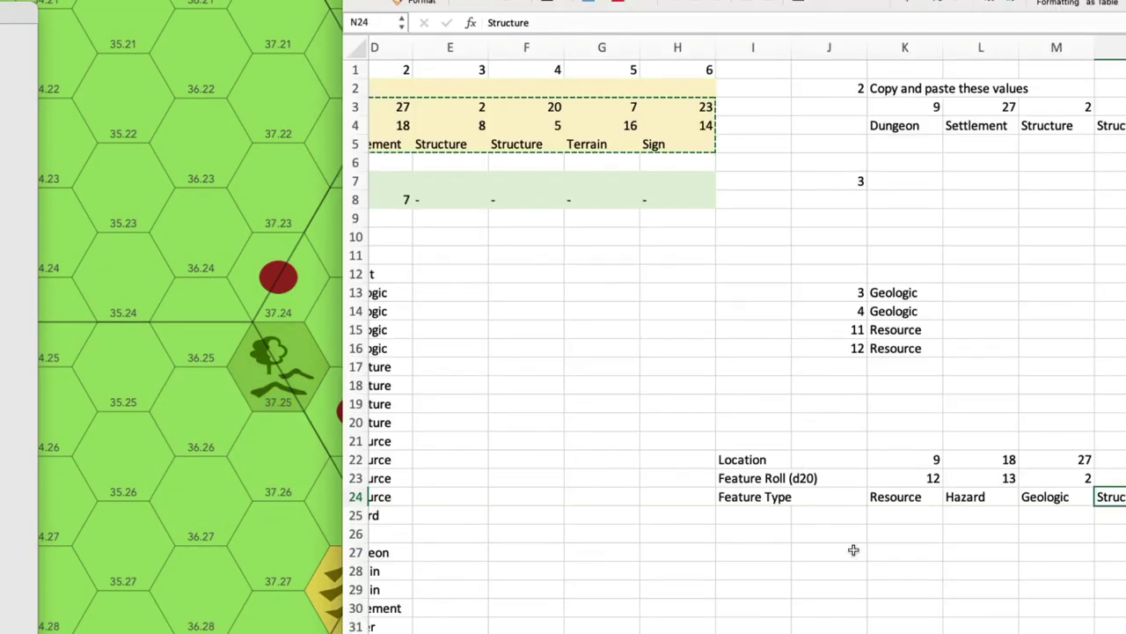
pyautogui.press('super+Tab')
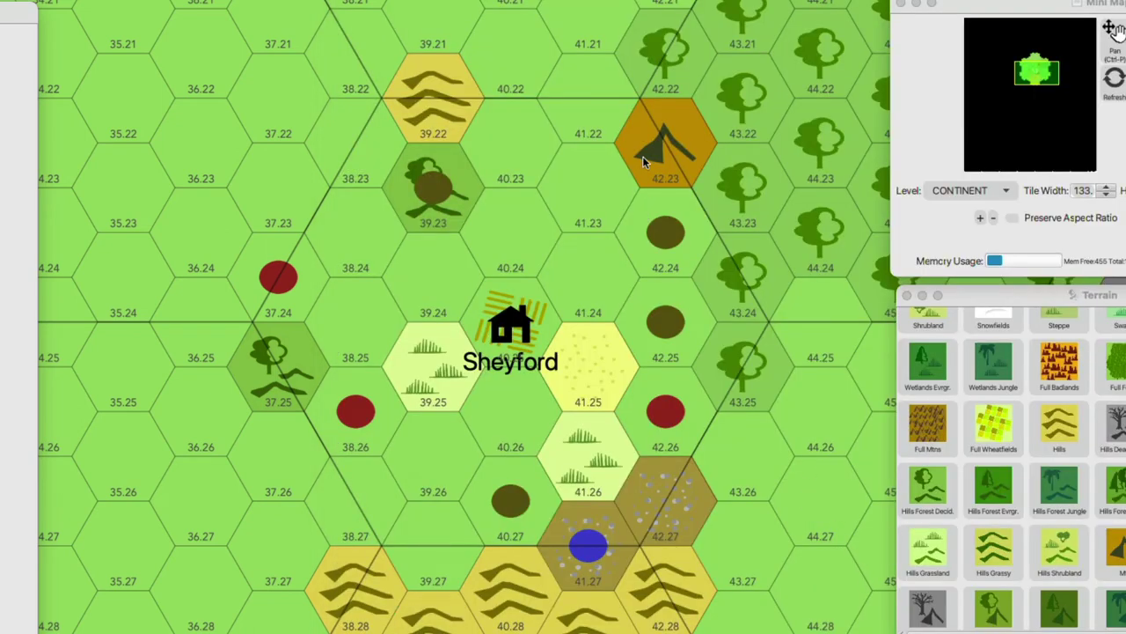
pyautogui.click(643, 155)
pyautogui.press('super+Tab')
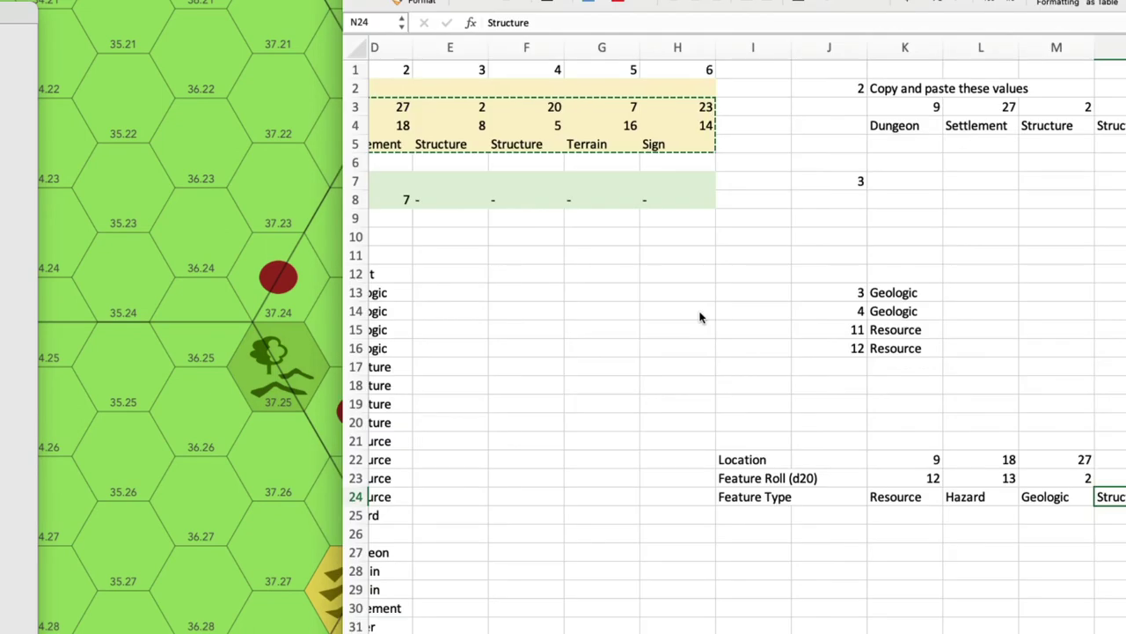
pyautogui.press('super+Tab')
pyautogui.press('super+Tab')
pyautogui.press('super+Tab')
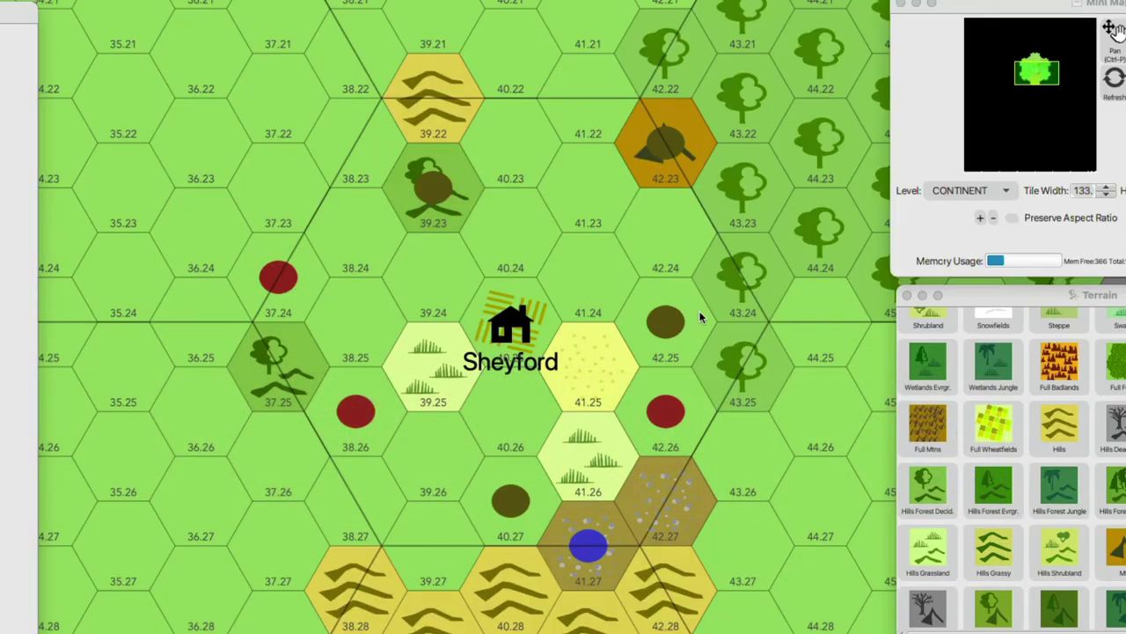
# Look up the Sign feature's location in Excel and the guide, and place a brown marker for it in Worldographer hex 40.23
pyautogui.press('super+Tab')
pyautogui.press('super+Tab')
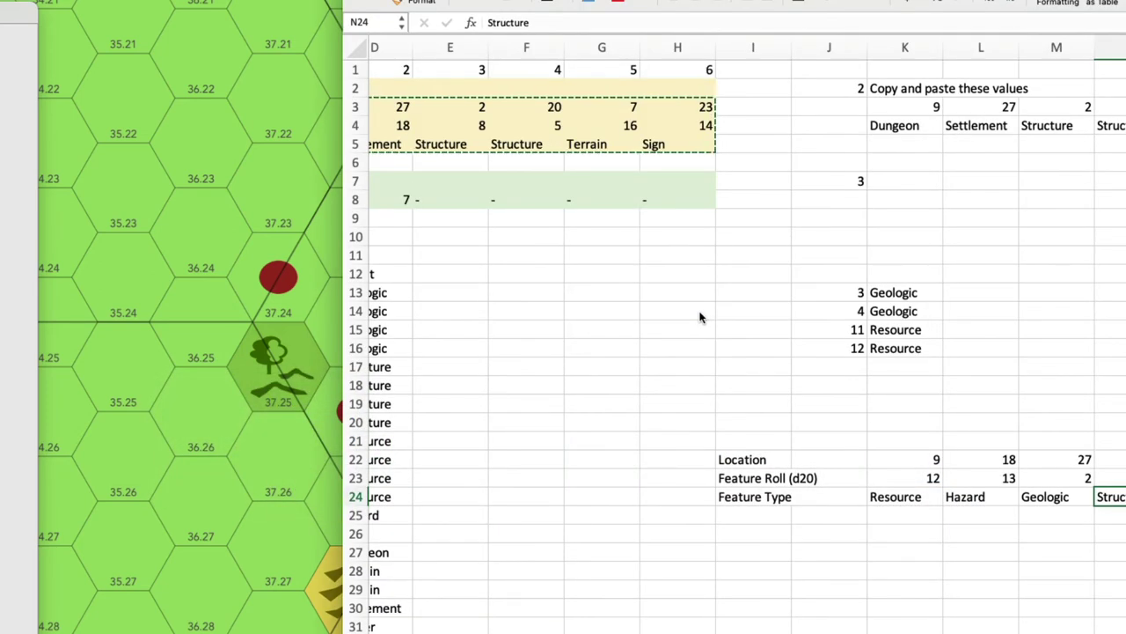
pyautogui.press('super+Tab')
pyautogui.press('super+Tab')
pyautogui.press('super+Tab')
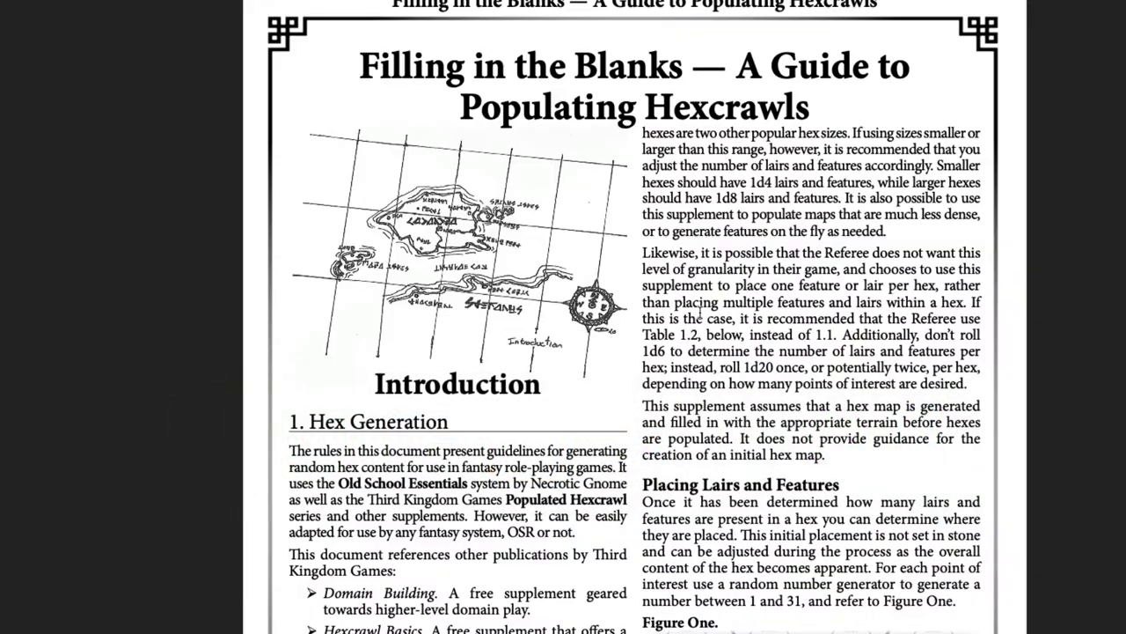
pyautogui.press('super+Tab')
pyautogui.moveTo(616, 123); pyautogui.dragTo(528, 145)
# Check the last Resource location against Excel and the guide, place its brown marker in hex 38.27, and label the map markers with their feature types
pyautogui.press('super+Tab')
pyautogui.press('super+Tab')
pyautogui.press('super+Tab')
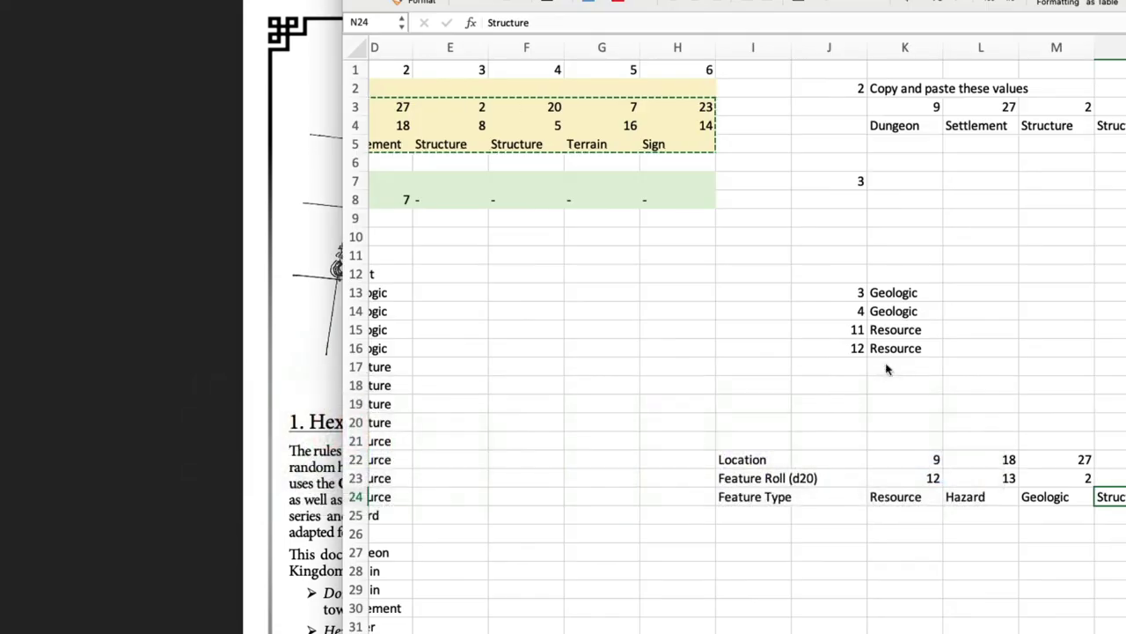
pyautogui.press('super+Tab')
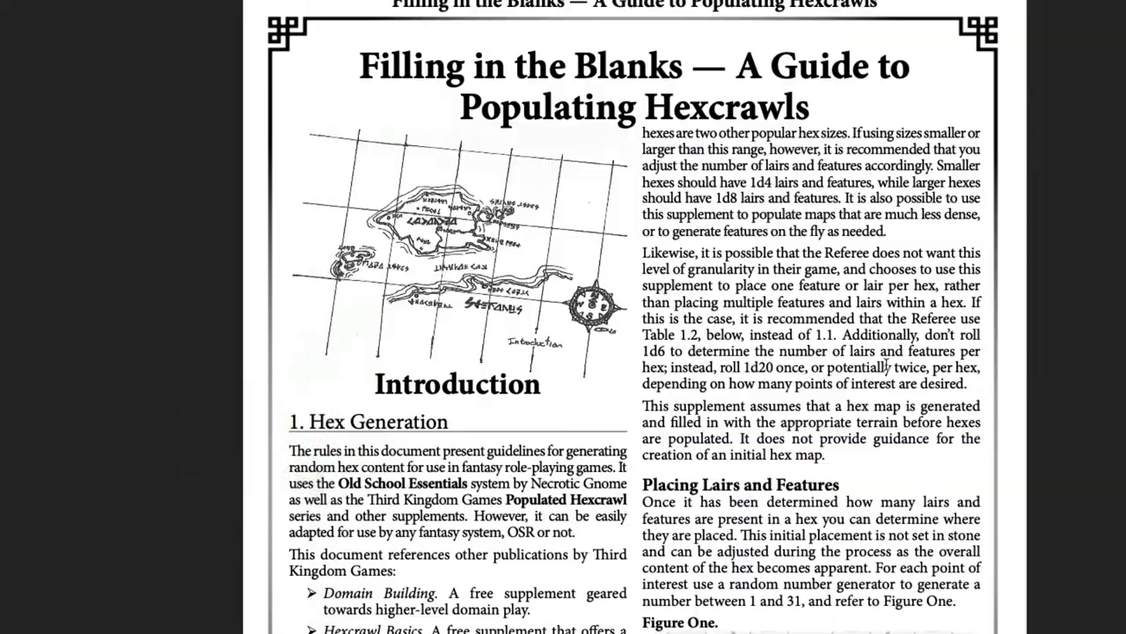
pyautogui.press('super+Tab')
pyautogui.press('super+Tab')
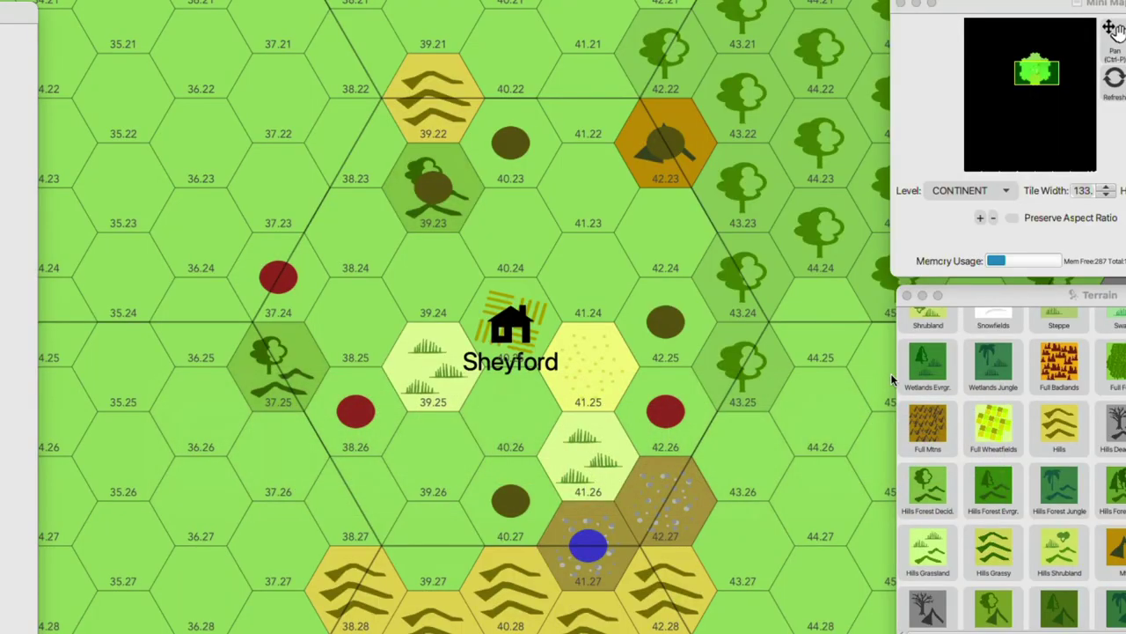
pyautogui.press('super+Tab')
pyautogui.press('super+Tab')
pyautogui.press('super+shift+Tab')
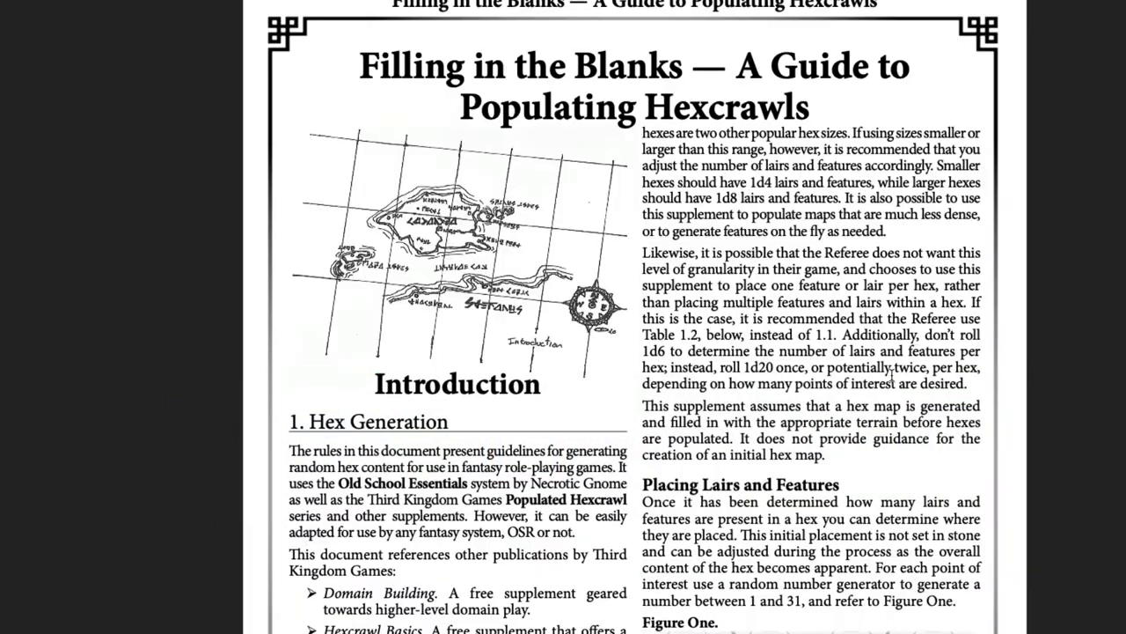
pyautogui.press('super+Tab')
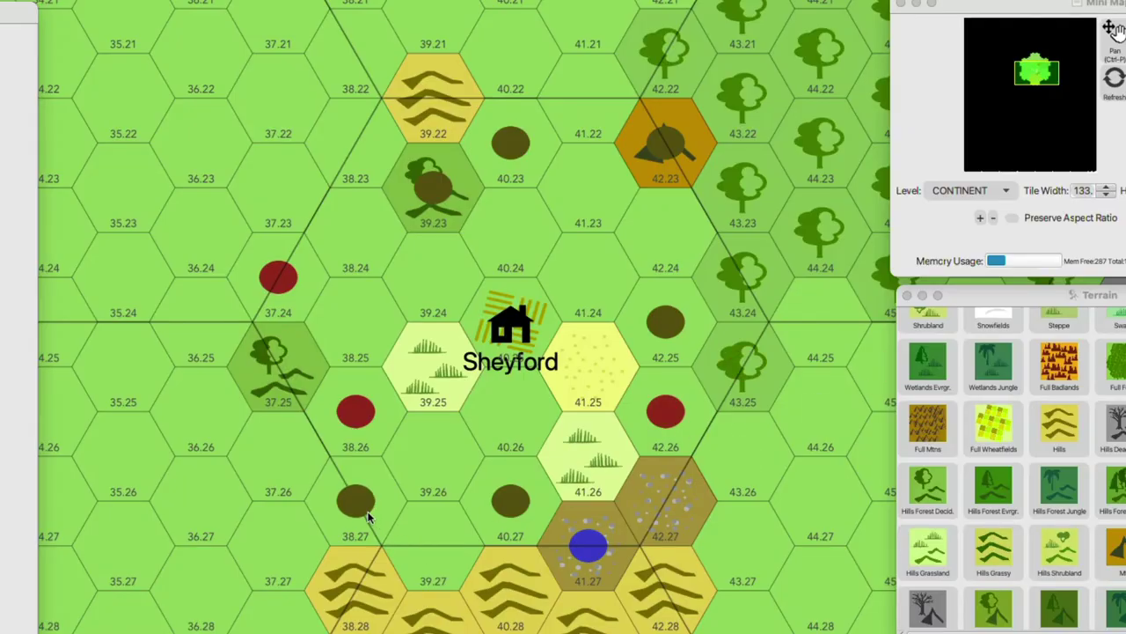
pyautogui.click(1121, 445)
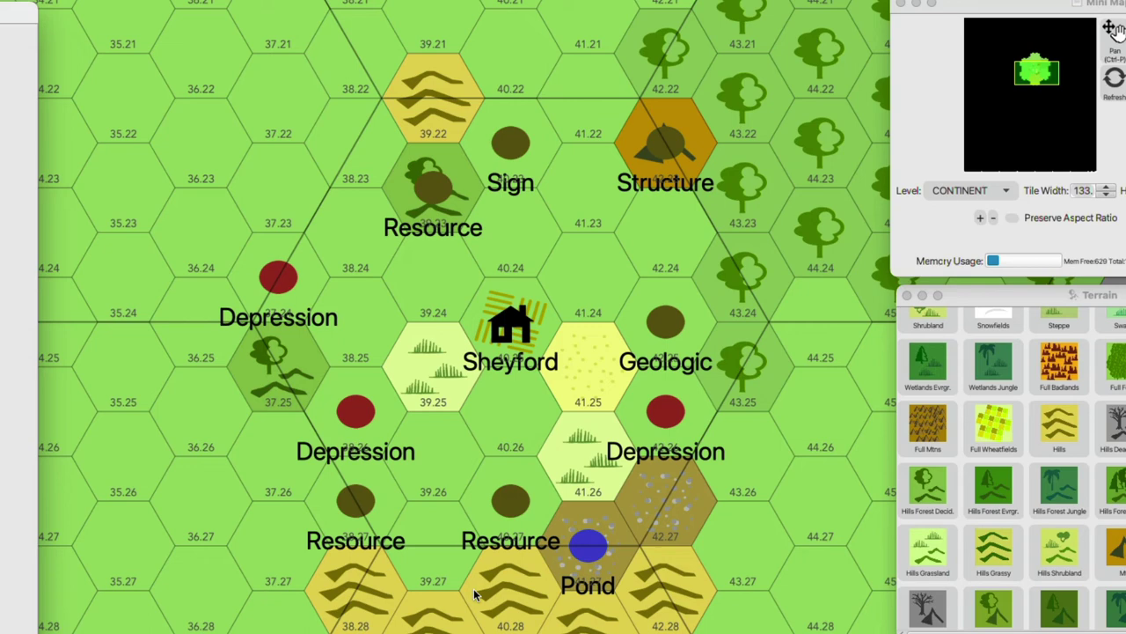
# Switch to the Excel sheet and set the number of lairs in C7 to 5, matching the random roll in B7
pyautogui.press('super+Tab')
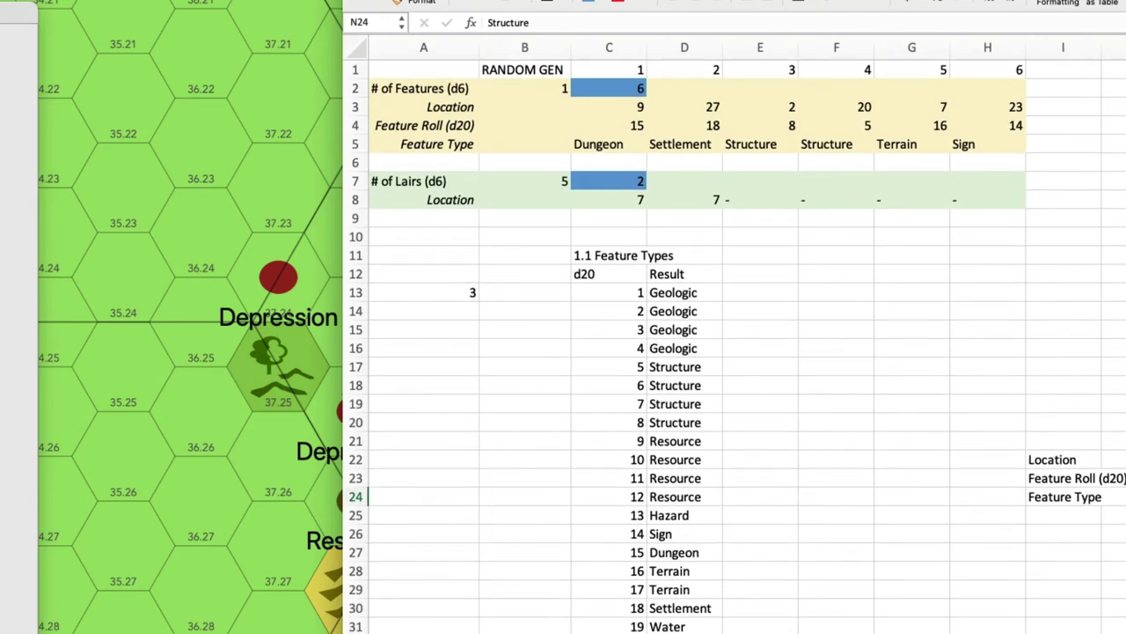
pyautogui.click(519, 182)
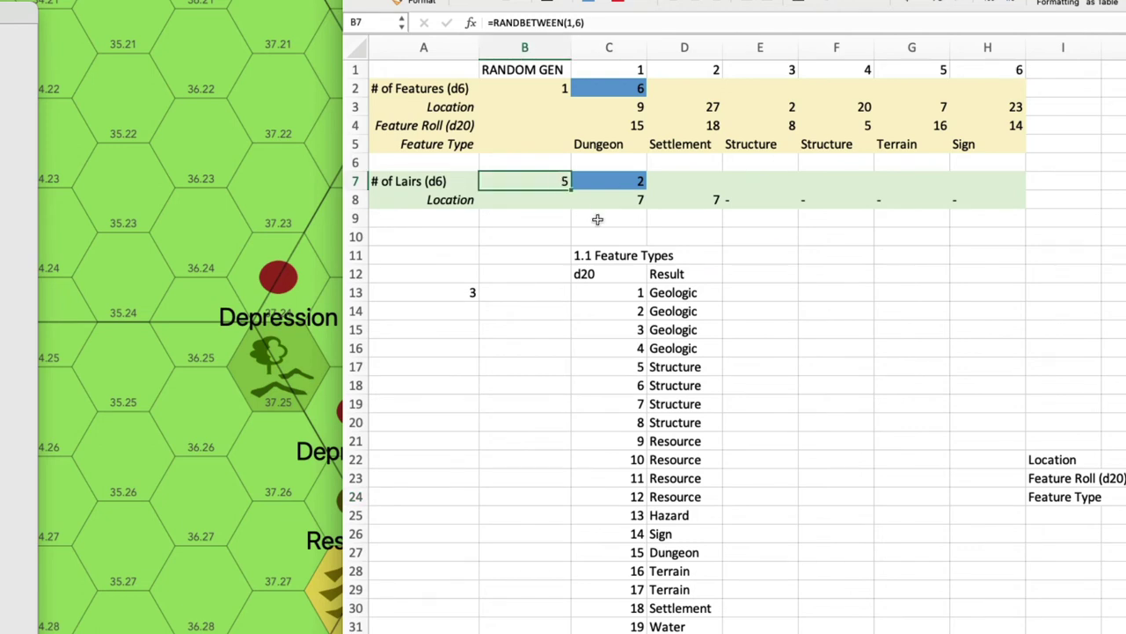
pyautogui.press('Right')
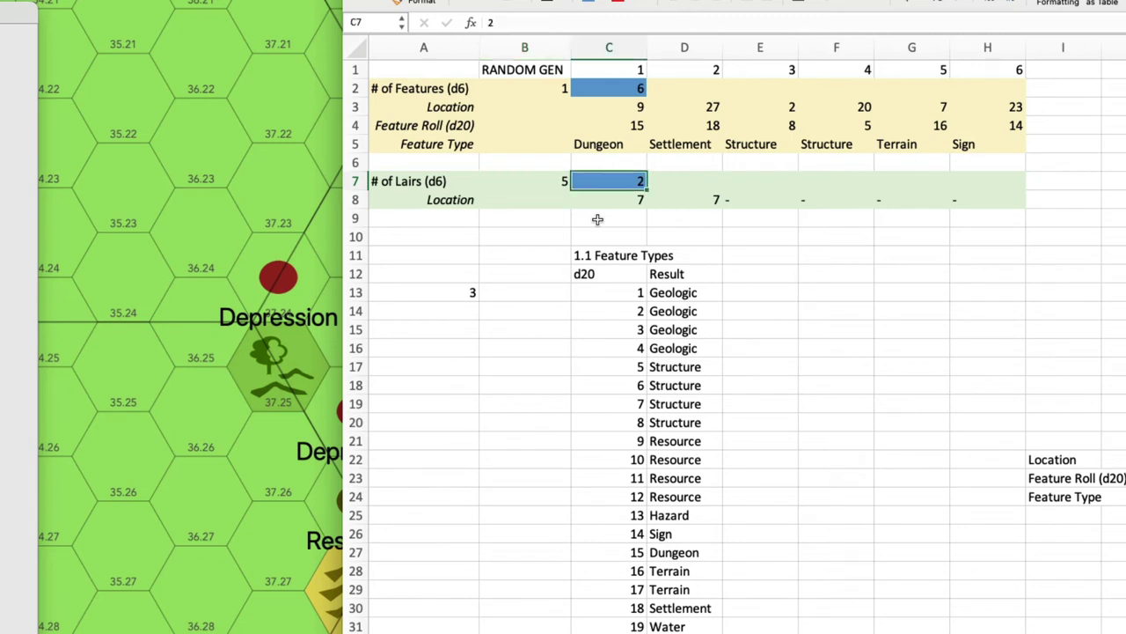
pyautogui.write('5')
pyautogui.press('Return')
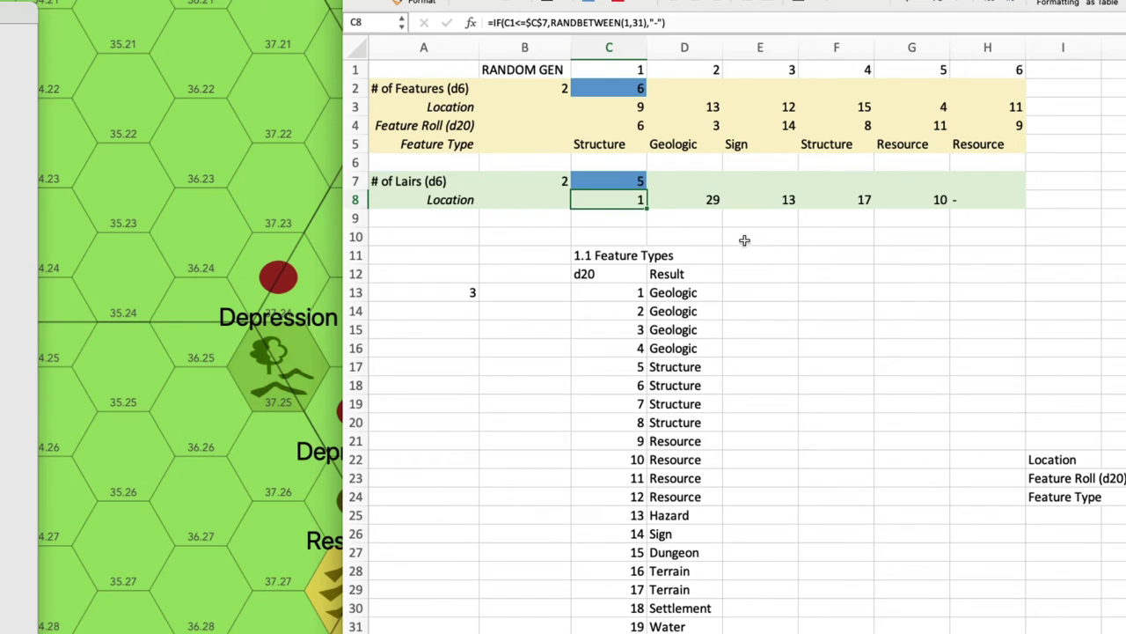
# Copy the lair locations in C8:H8 and paste them as values starting at I30
pyautogui.moveTo(633, 203)
pyautogui.mouseDown()
pyautogui.moveTo(1000, 211)
pyautogui.moveTo(999, 201)
pyautogui.mouseUp()
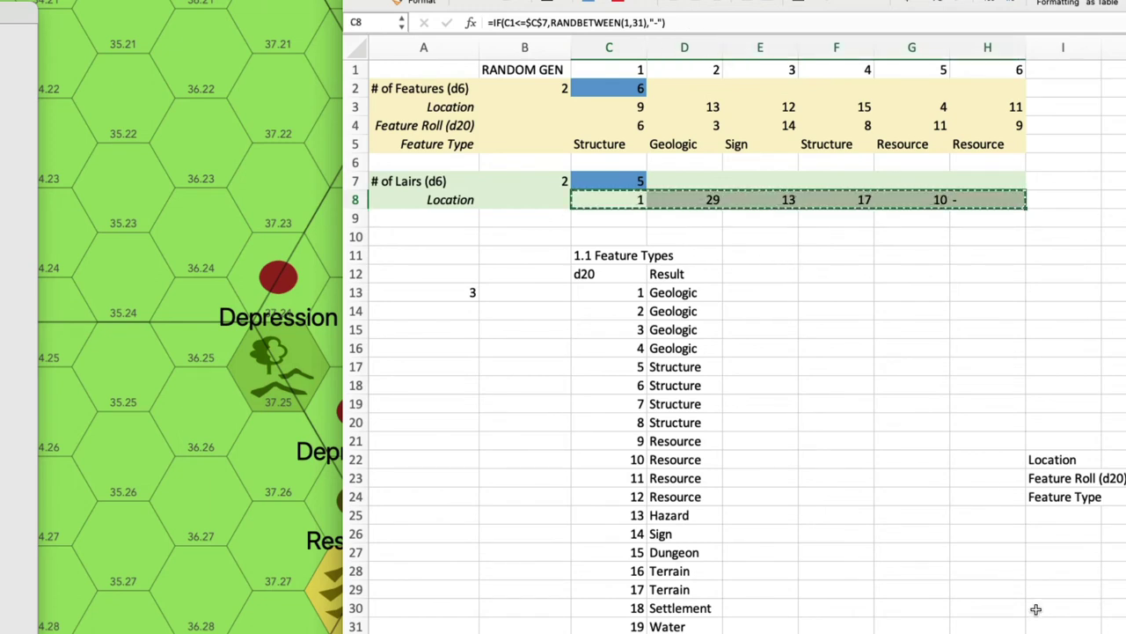
pyautogui.rightClick(1037, 610)
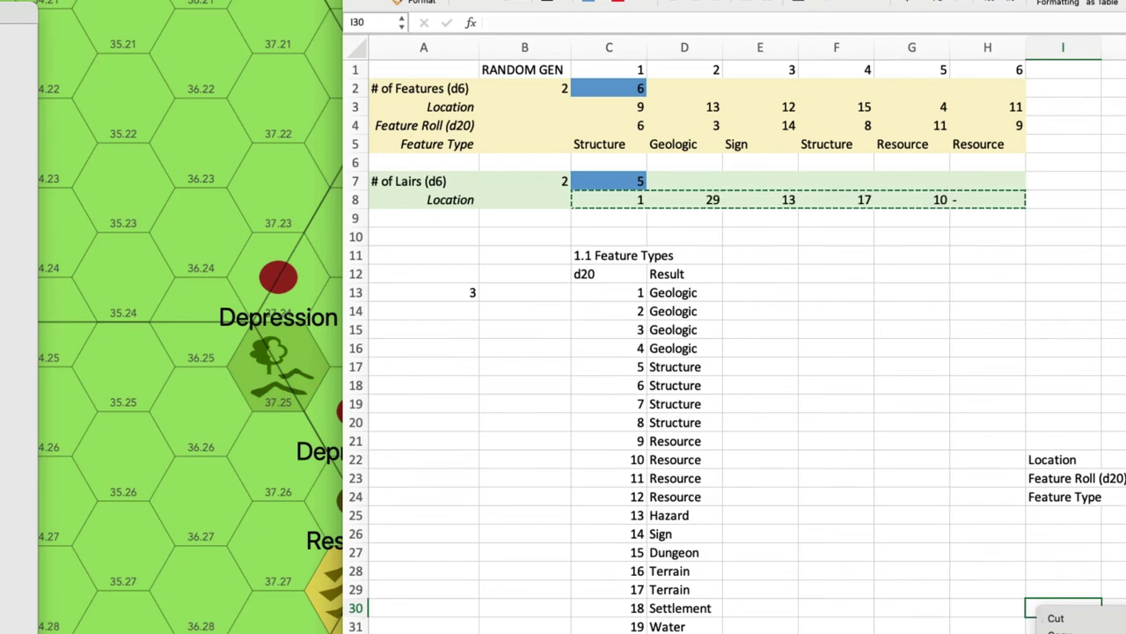
pyautogui.write('1')
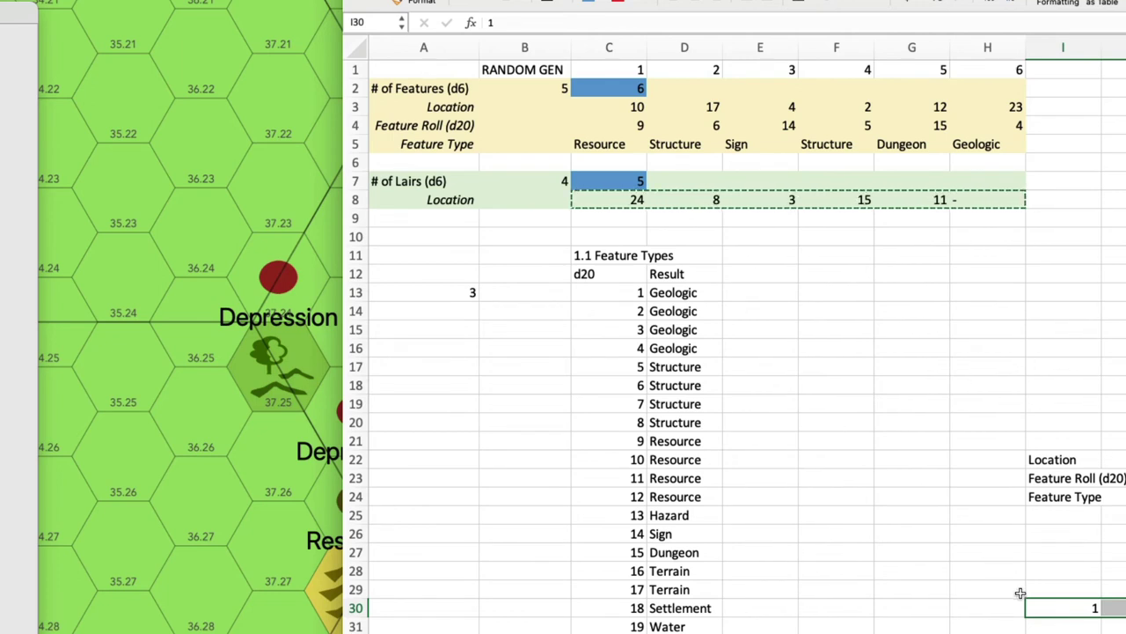
pyautogui.click(1065, 594)
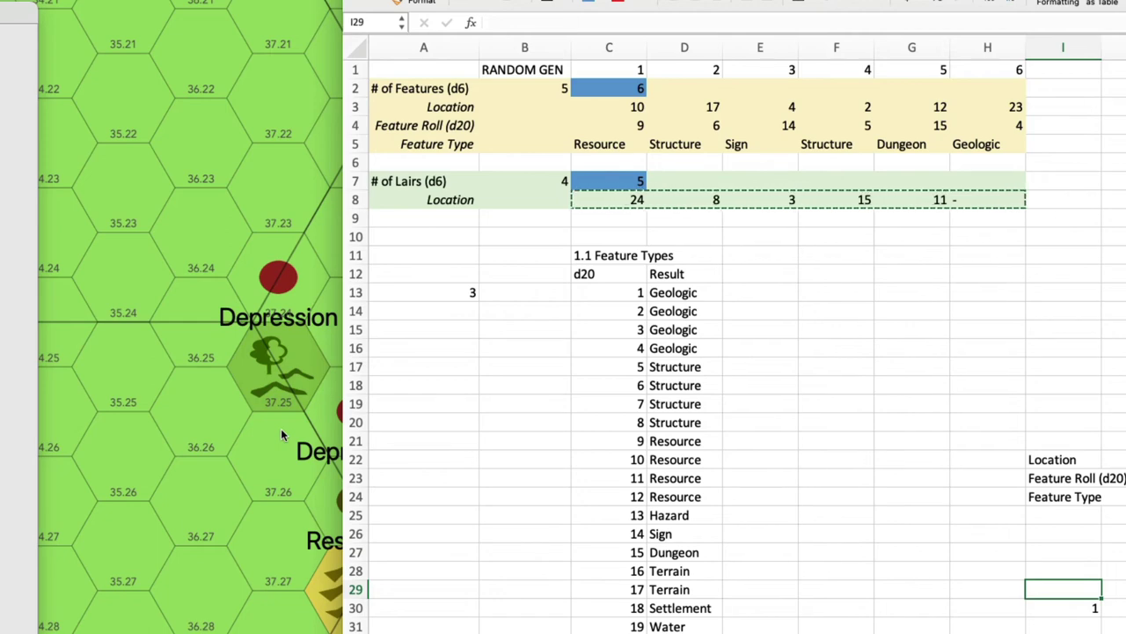
# Return to Worldographer and place a black horned lair icon without a label in hex 37.25
pyautogui.hscroll(2, 281, 428)
pyautogui.scroll(-3, 178, 435)
pyautogui.click(179, 433)
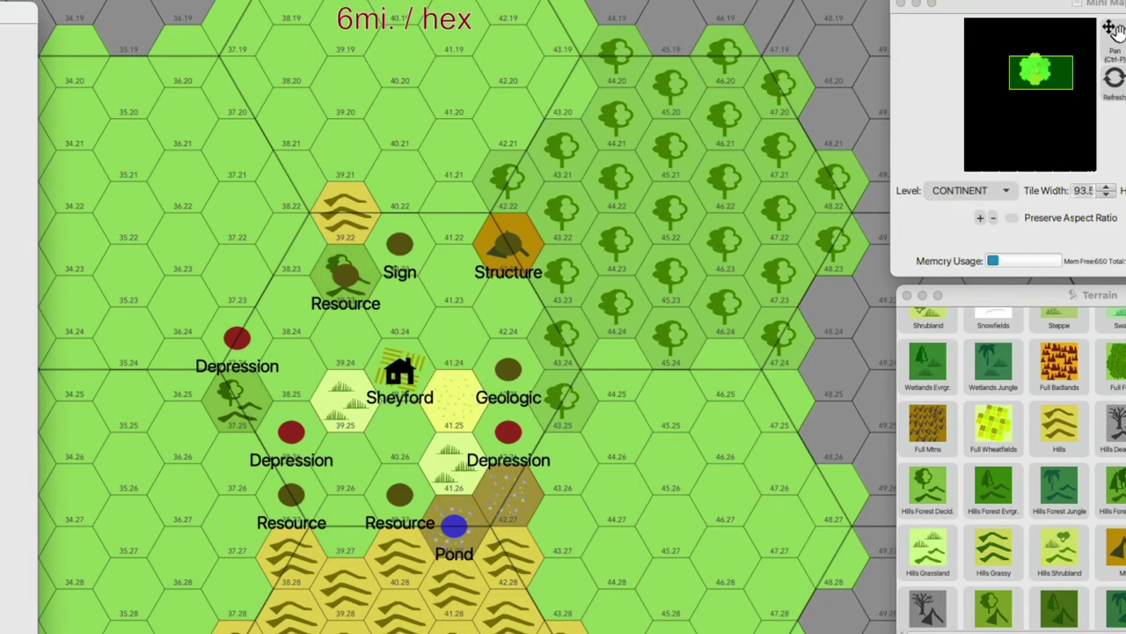
pyautogui.moveTo(18, 380); pyautogui.dragTo(211, 391)
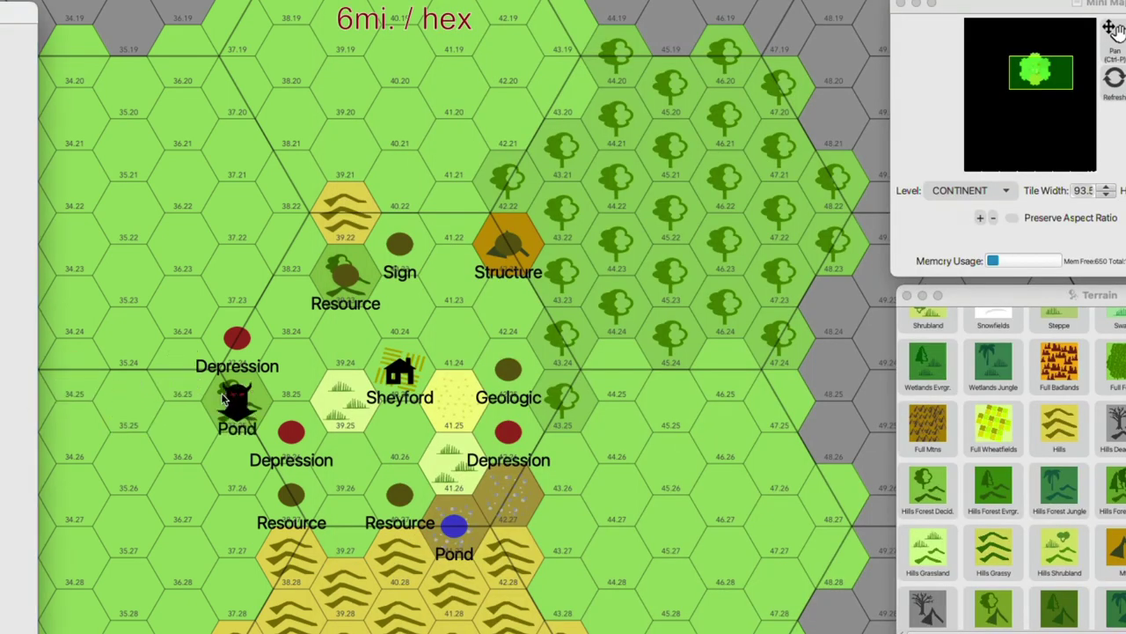
pyautogui.press('super+z')
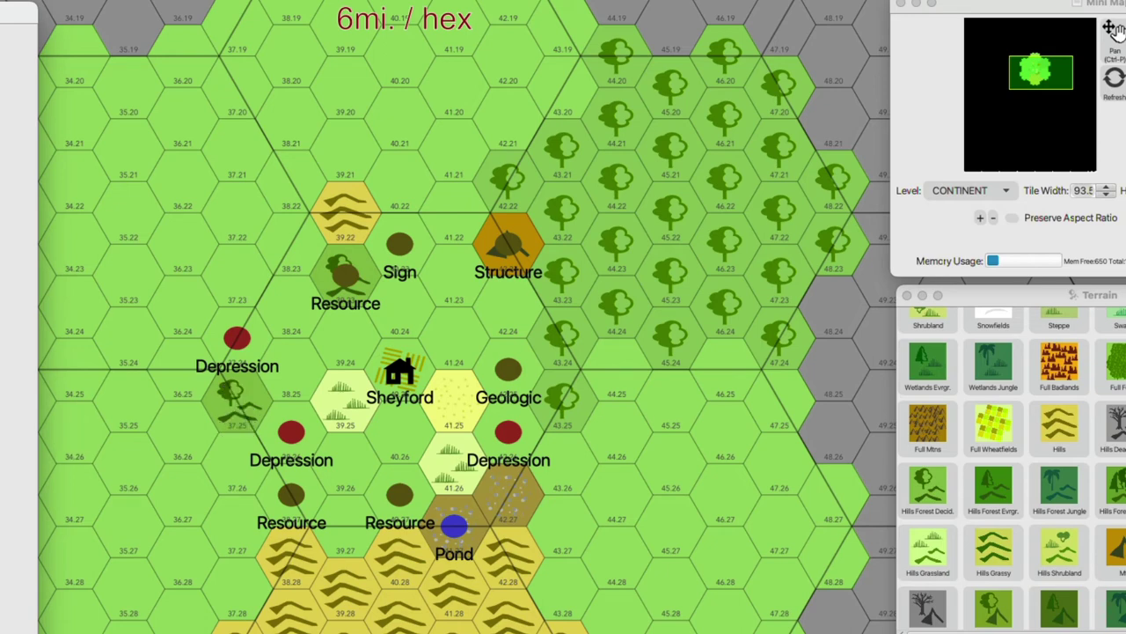
pyautogui.moveTo(18, 422)
pyautogui.mouseDown()
pyautogui.moveTo(118, 395)
pyautogui.moveTo(182, 442)
pyautogui.mouseUp()
# Check the lair locations against Excel and the guide, and place lair icons in Worldographer hexes 42.27 and 39.27
pyautogui.press('super+Tab')
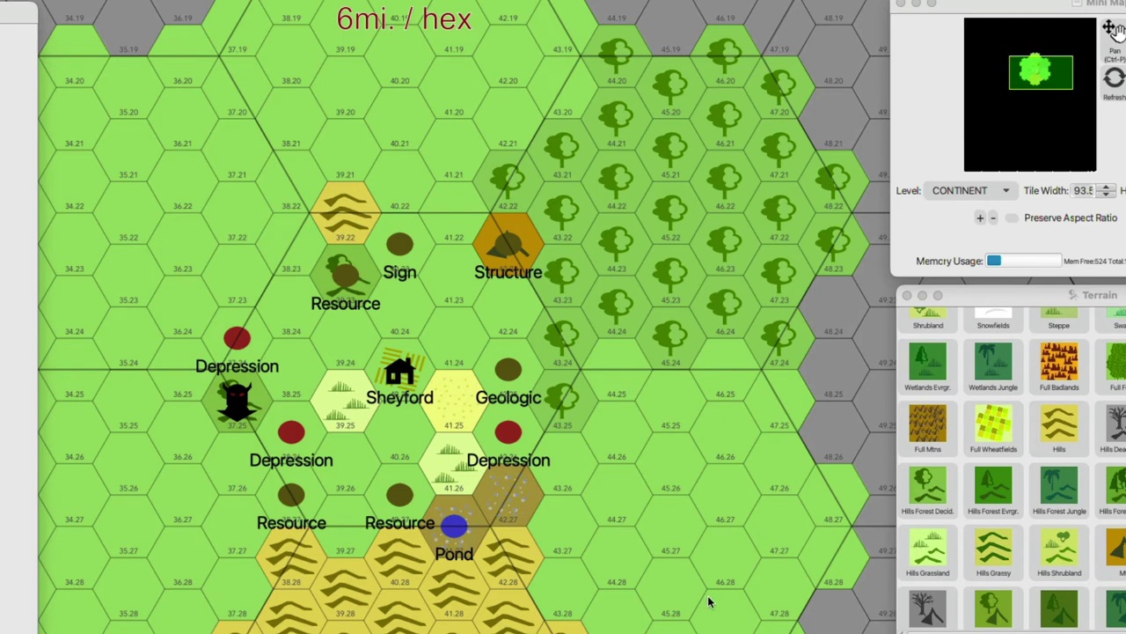
pyautogui.moveTo(712, 603); pyautogui.dragTo(519, 499)
pyautogui.click(616, 515)
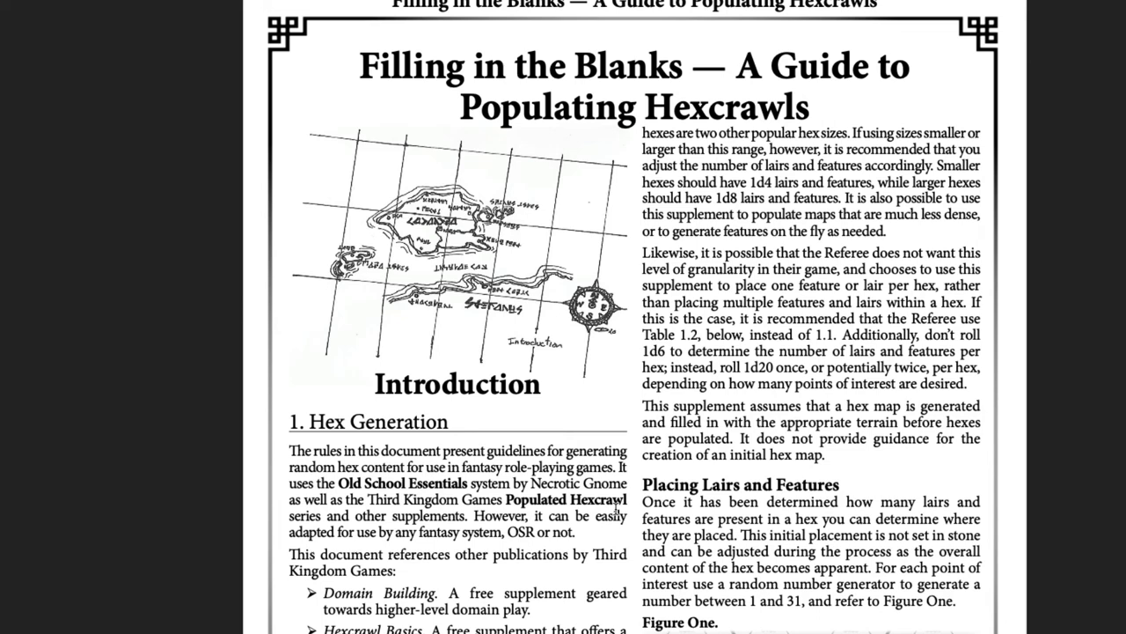
pyautogui.press('super+Tab')
pyautogui.press('super+Tab')
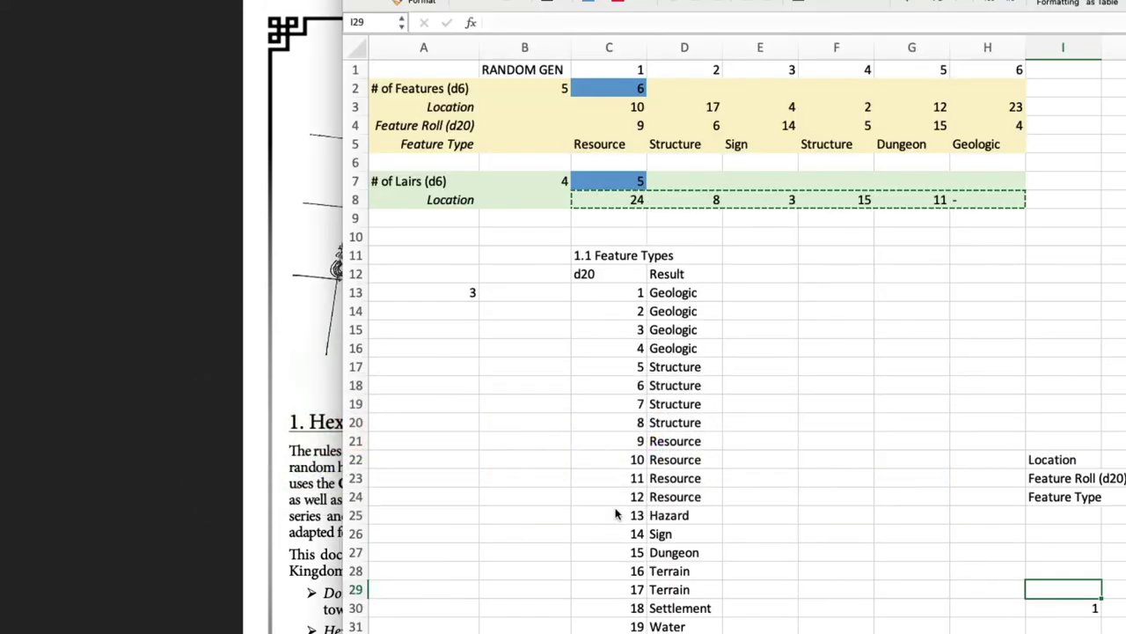
pyautogui.press('super+Tab')
pyautogui.press('super+Tab')
pyautogui.press('super+Tab')
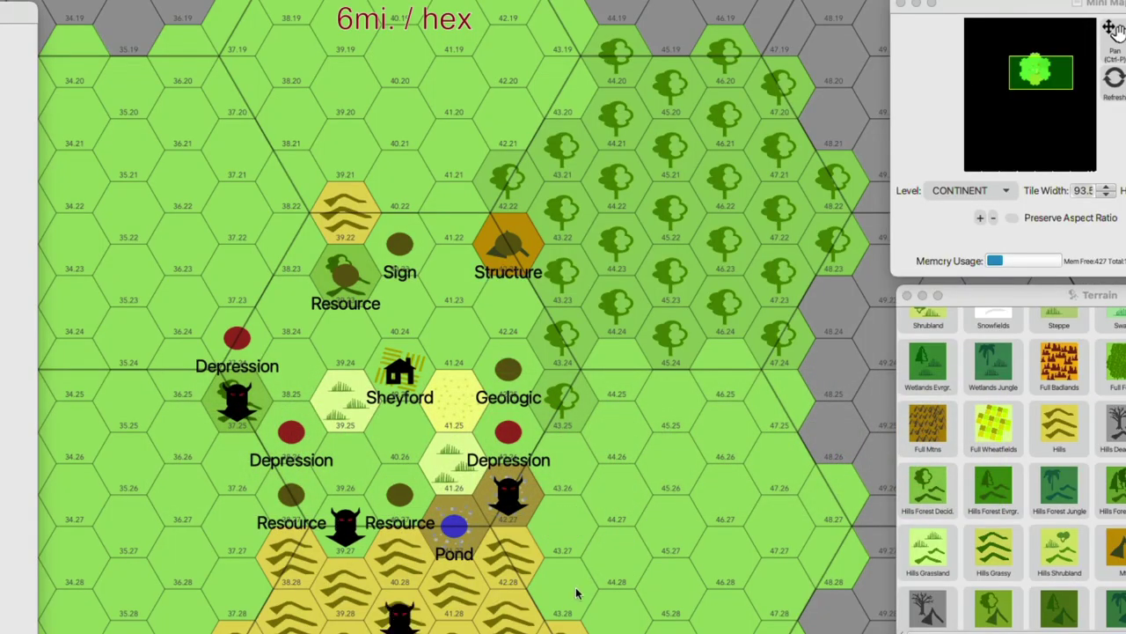
# Compare the next lair location with the guide and the Excel results, and place its lair icon in Worldographer hex 40.26
pyautogui.press('super+Tab')
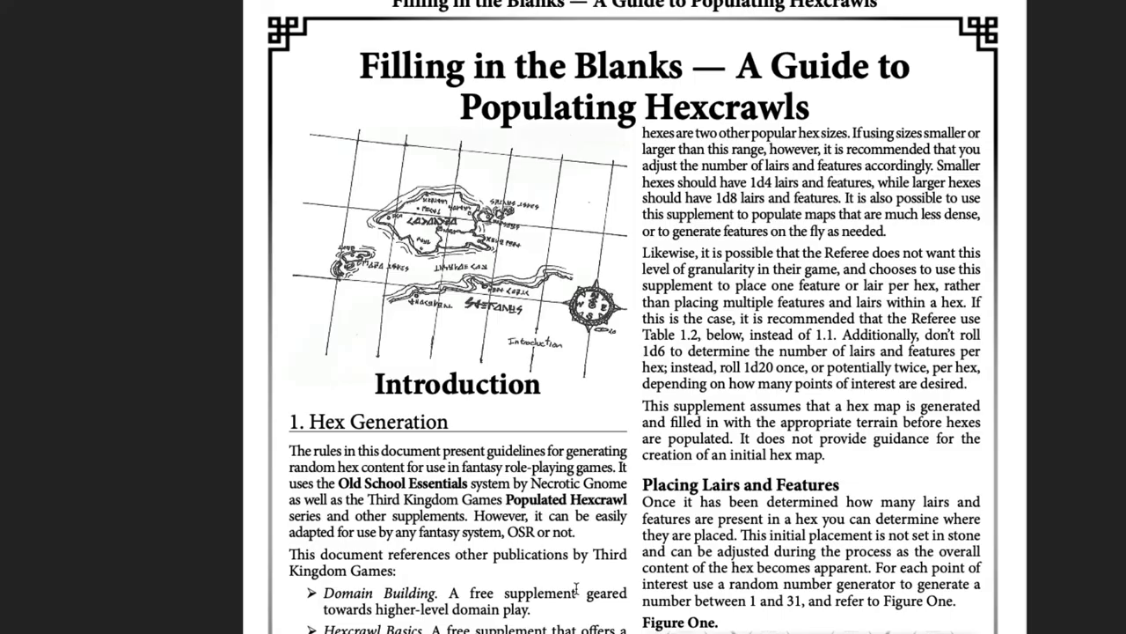
pyautogui.press('super+Tab')
pyautogui.press('super+Tab')
pyautogui.press('super+Tab')
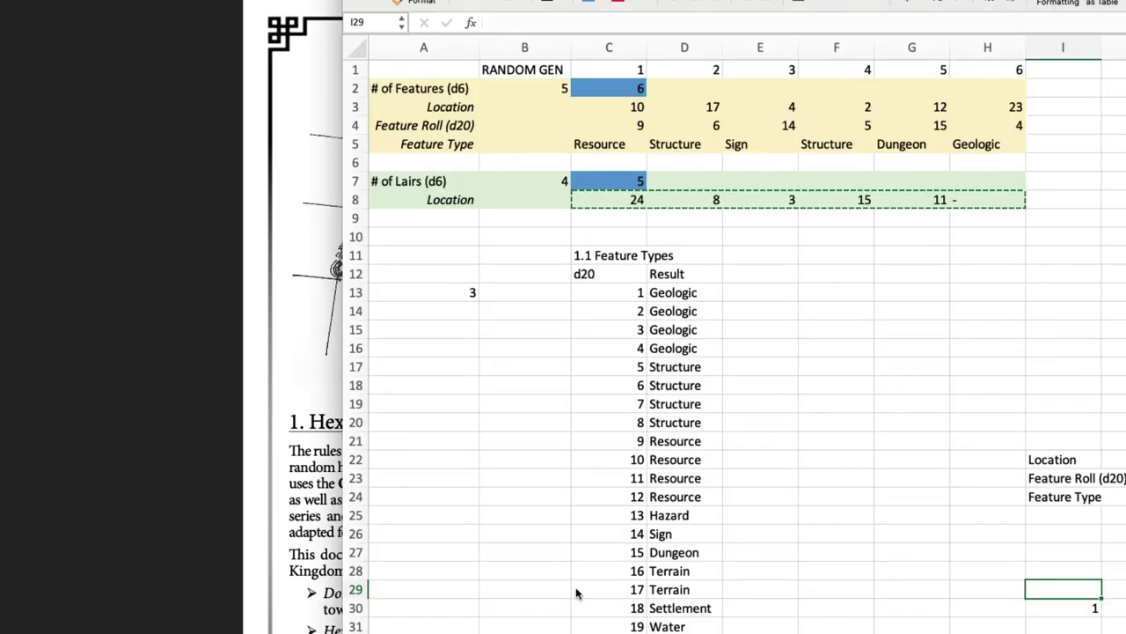
pyautogui.press('super+Tab')
pyautogui.press('super+Tab')
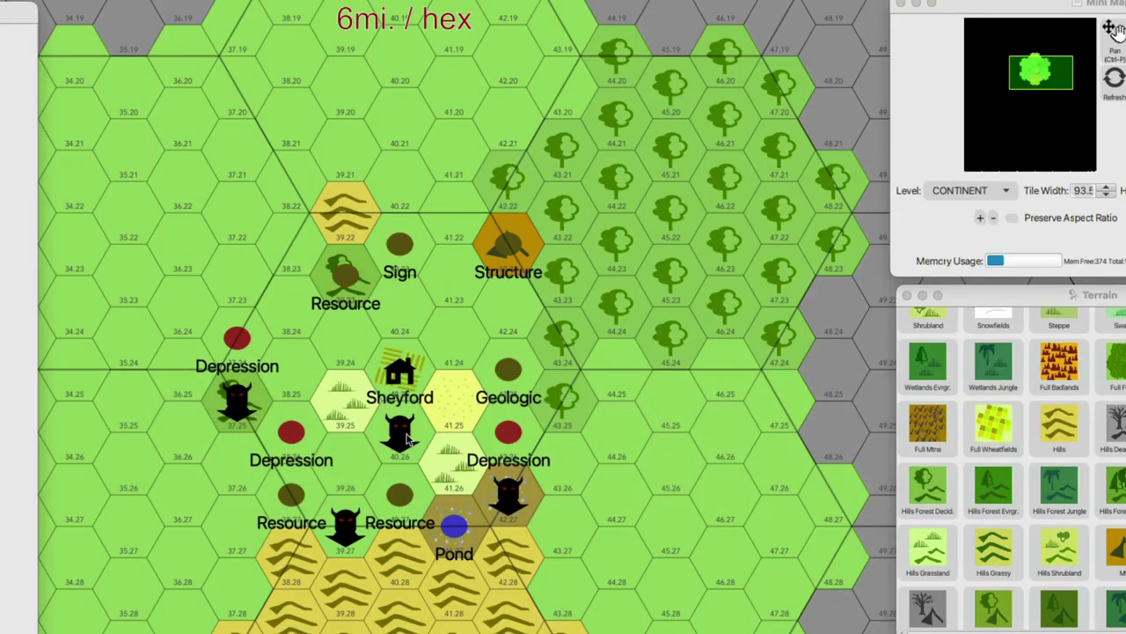
# Check the remaining lair location against the Excel sheet, and place its lair icon in Worldographer hex 39.24
pyautogui.press('super+Tab')
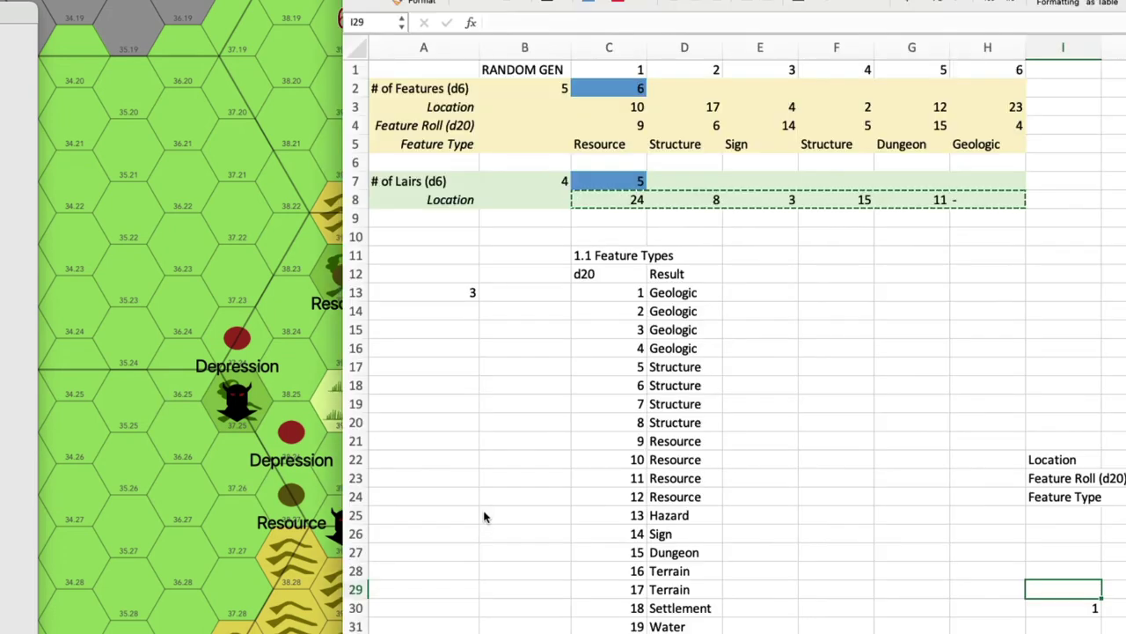
pyautogui.press('super+Tab')
pyautogui.press('super+Tab')
pyautogui.press('super+Tab')
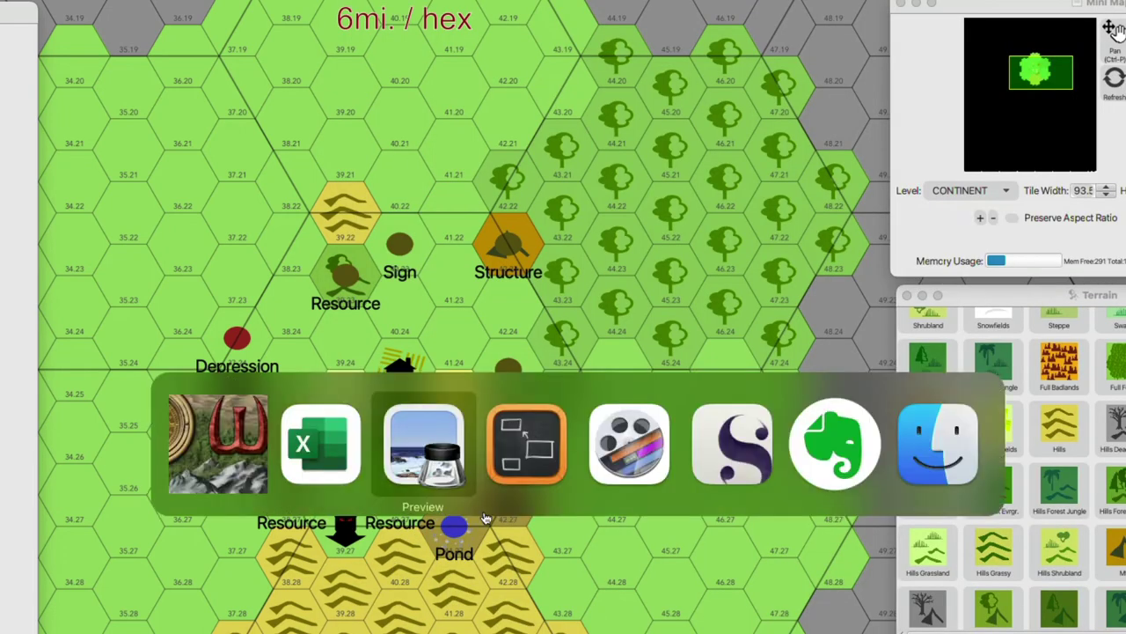
pyautogui.press('super+Tab')
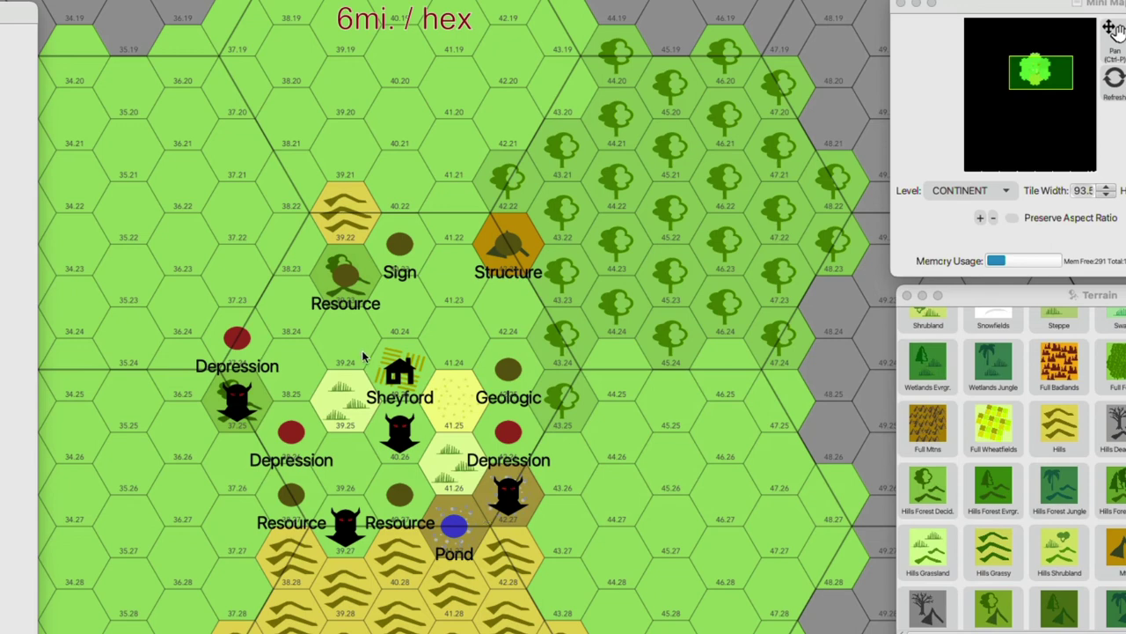
pyautogui.moveTo(358, 340)
pyautogui.mouseDown()
pyautogui.moveTo(575, 340)
pyautogui.moveTo(847, 435)
pyautogui.moveTo(849, 627)
pyautogui.moveTo(140, 158)
pyautogui.moveTo(443, 415)
pyautogui.moveTo(385, 495)
pyautogui.moveTo(27, 440)
pyautogui.mouseUp()
pyautogui.scroll(5, 441, 414)
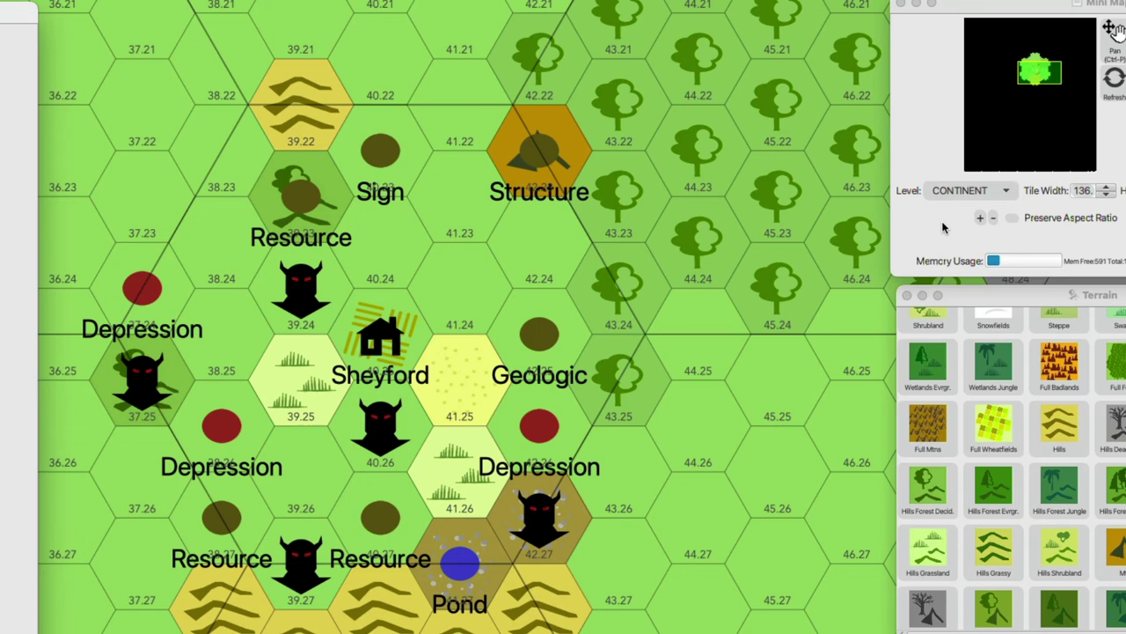
# Switch to Excel and review the generated lair locations in the random generation table
pyautogui.press('super+Tab')
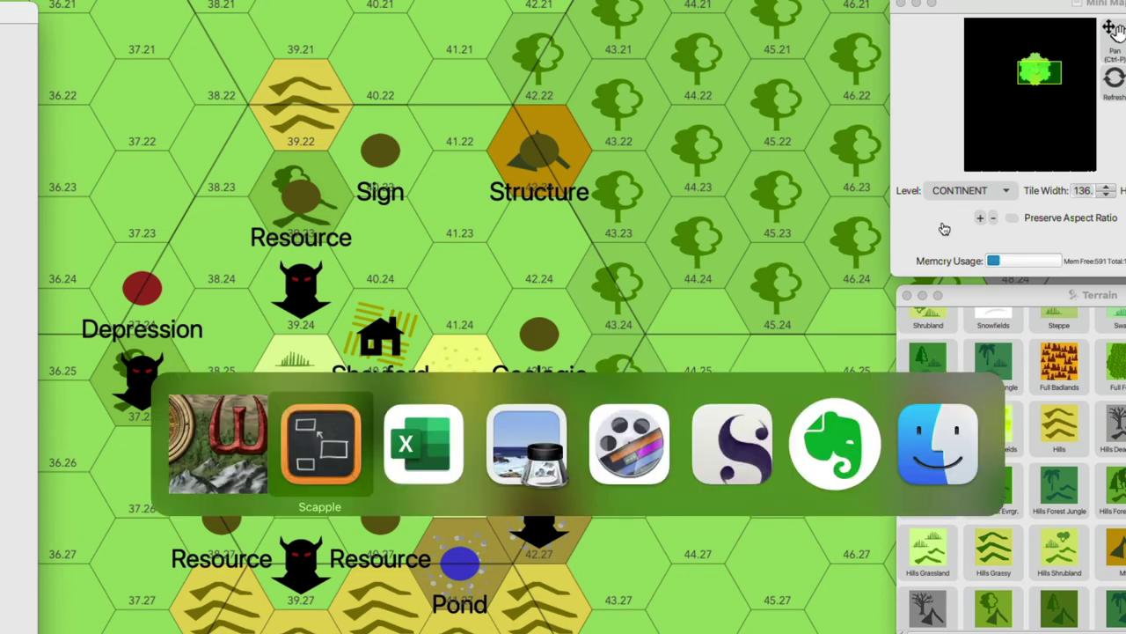
pyautogui.press('super+Tab')
pyautogui.press('super+Tab')
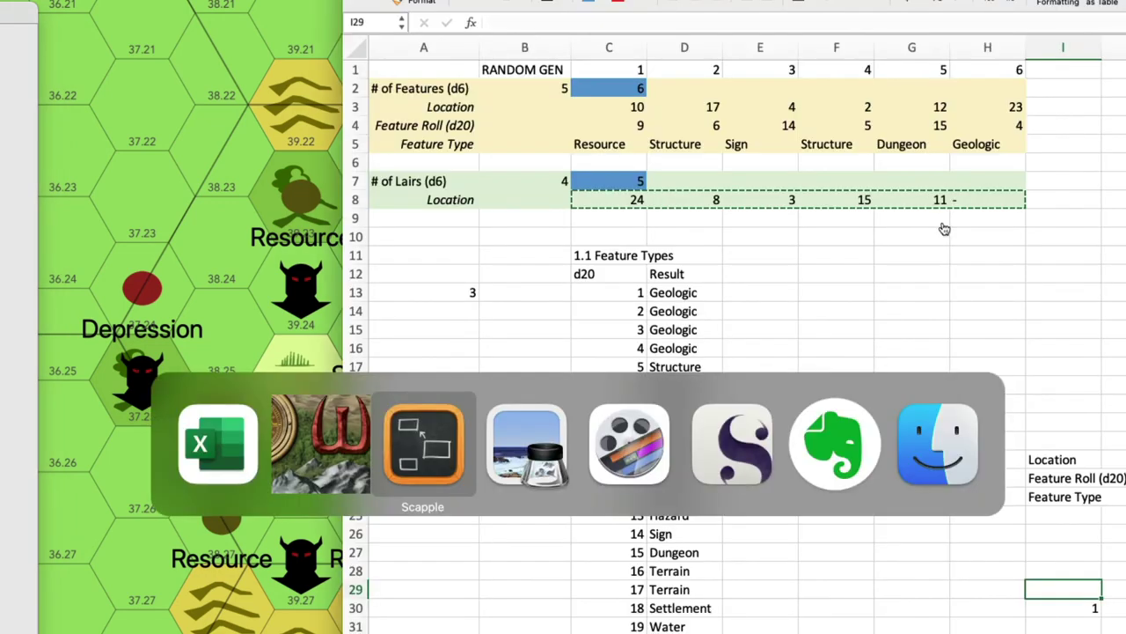
pyautogui.press('super+Tab')
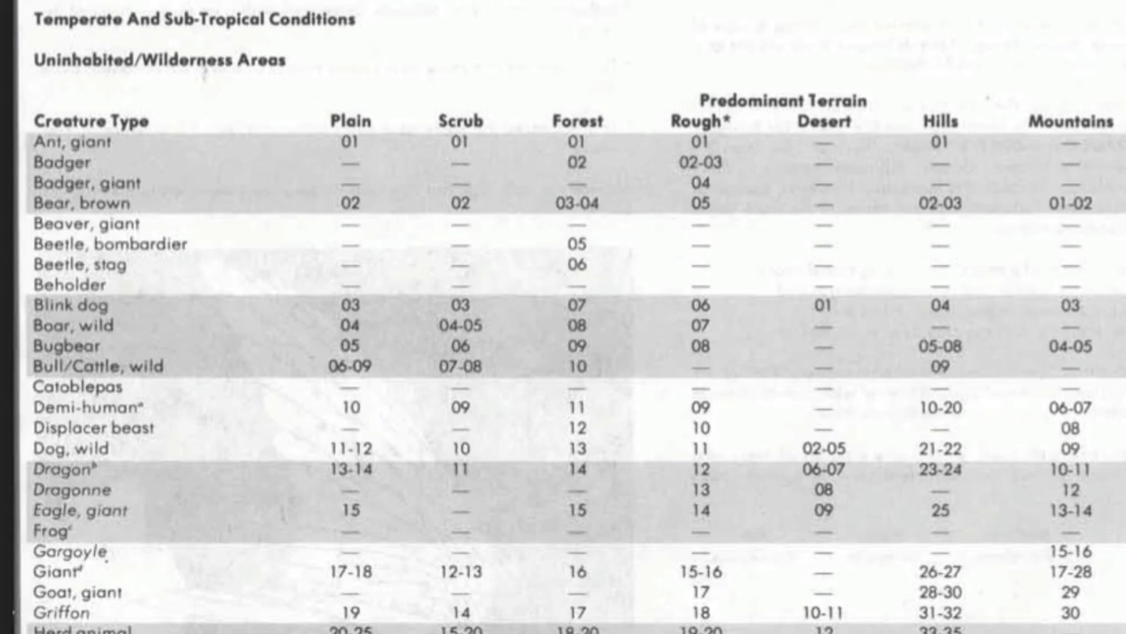
# Examine the Temperate and Sub-Tropical wilderness encounter table, comparing creature types with their number ranges for each predominant terrain
pyautogui.scroll(-3, 227, 56)
pyautogui.scroll(-7, 227, 56)
pyautogui.scroll(10, 226, 56)
pyautogui.scroll(3, 226, 56)
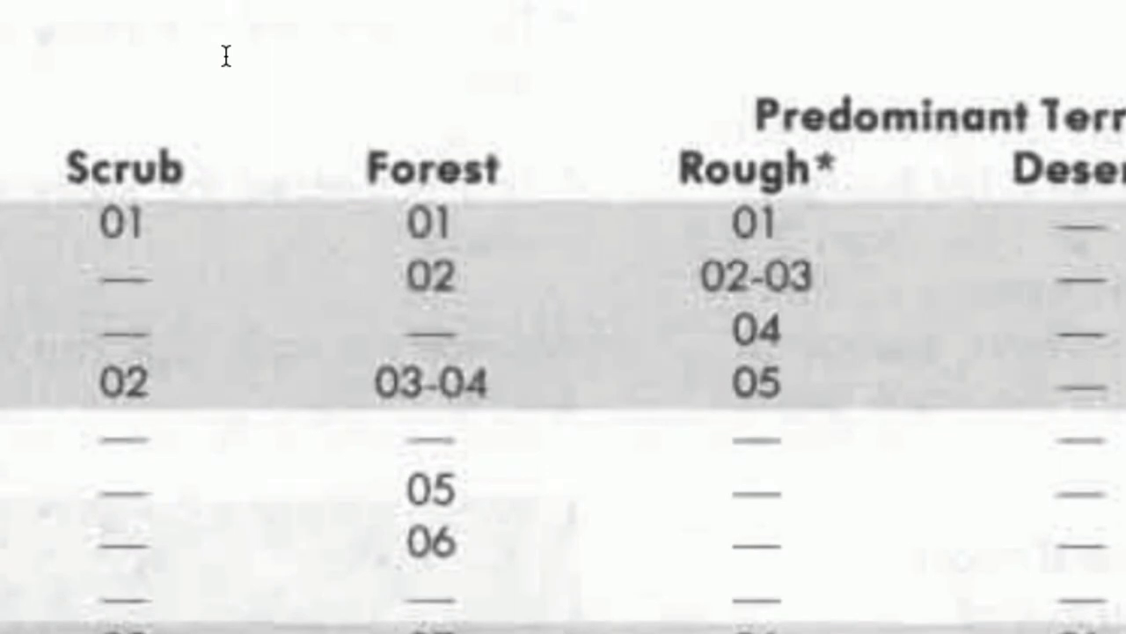
pyautogui.scroll(-3, 227, 55)
pyautogui.scroll(-3, 360, 55)
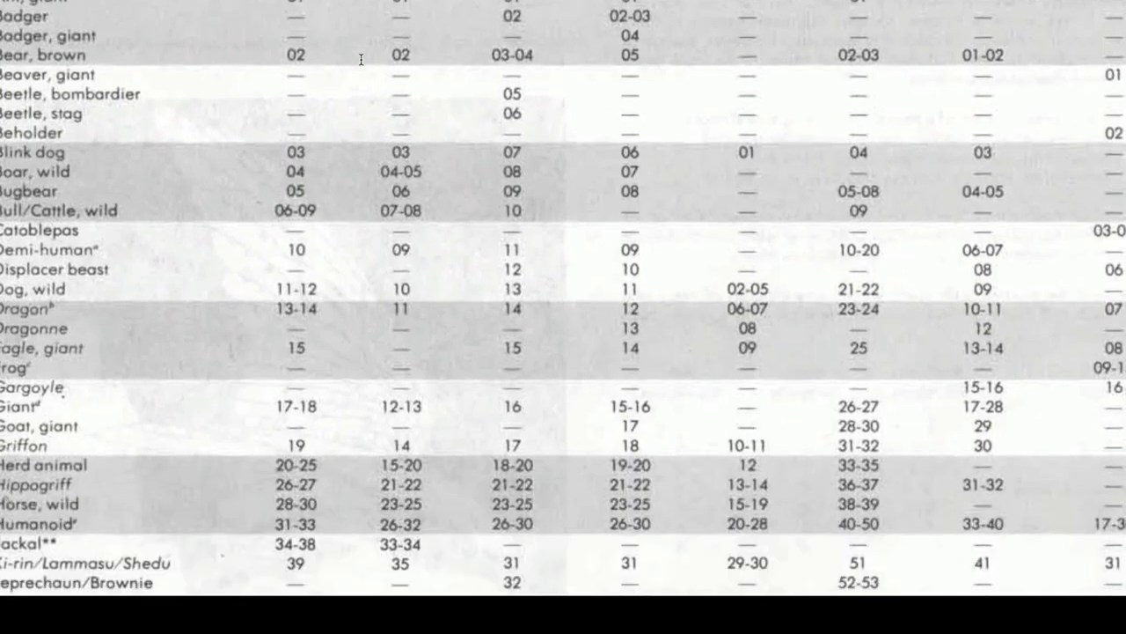
pyautogui.scroll(-3, 360, 59)
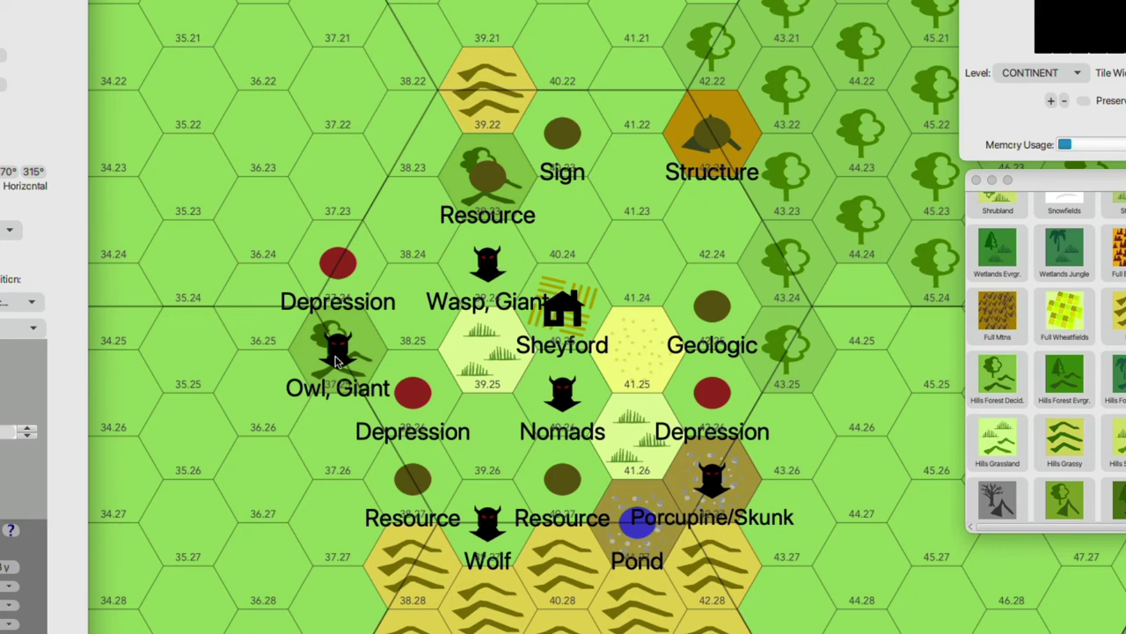
# Review the labelled monster lairs on the Worldographer map, and bring up the blank hex worksheet with the Key Locations and Wandering Monsters sections
pyautogui.scroll(2, 337, 361)
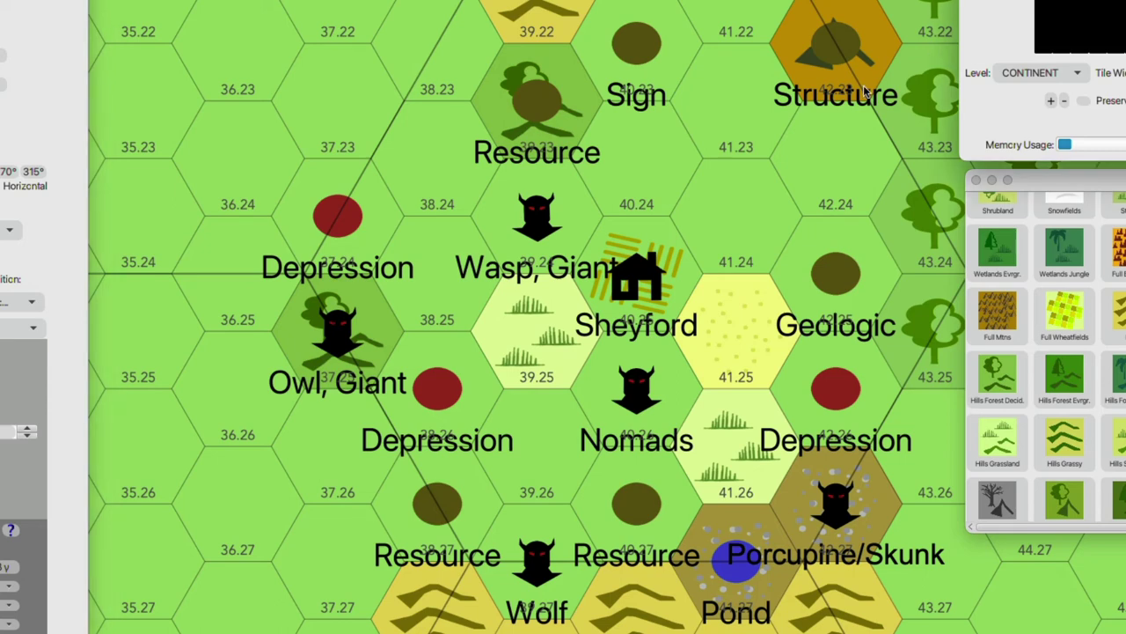
pyautogui.hscroll(4, 711, 149)
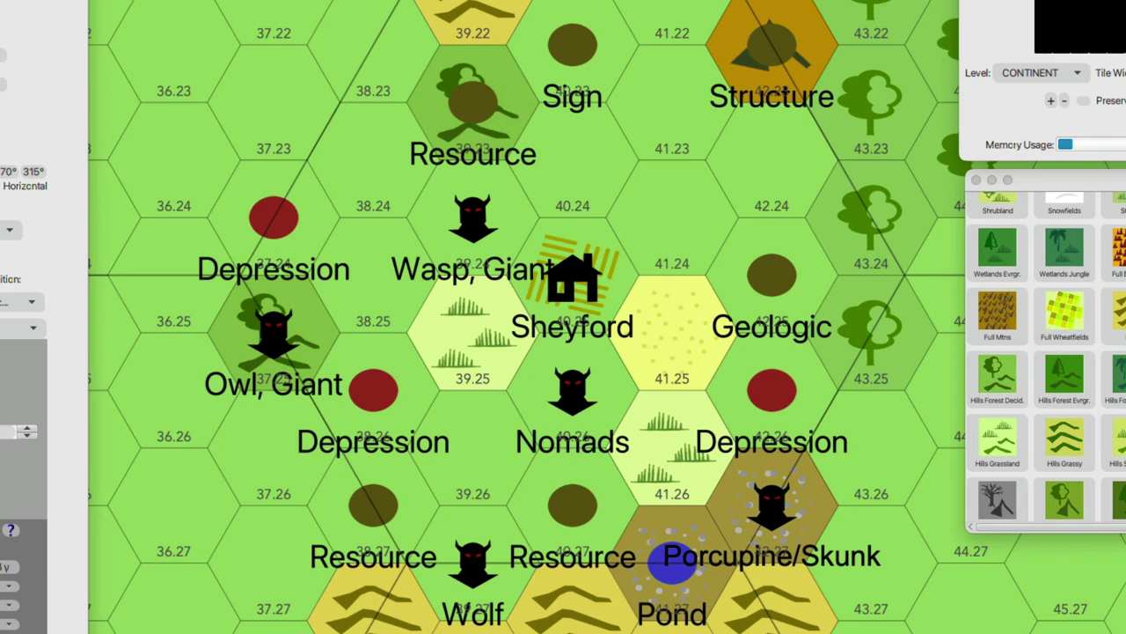
pyautogui.press('super+Tab')
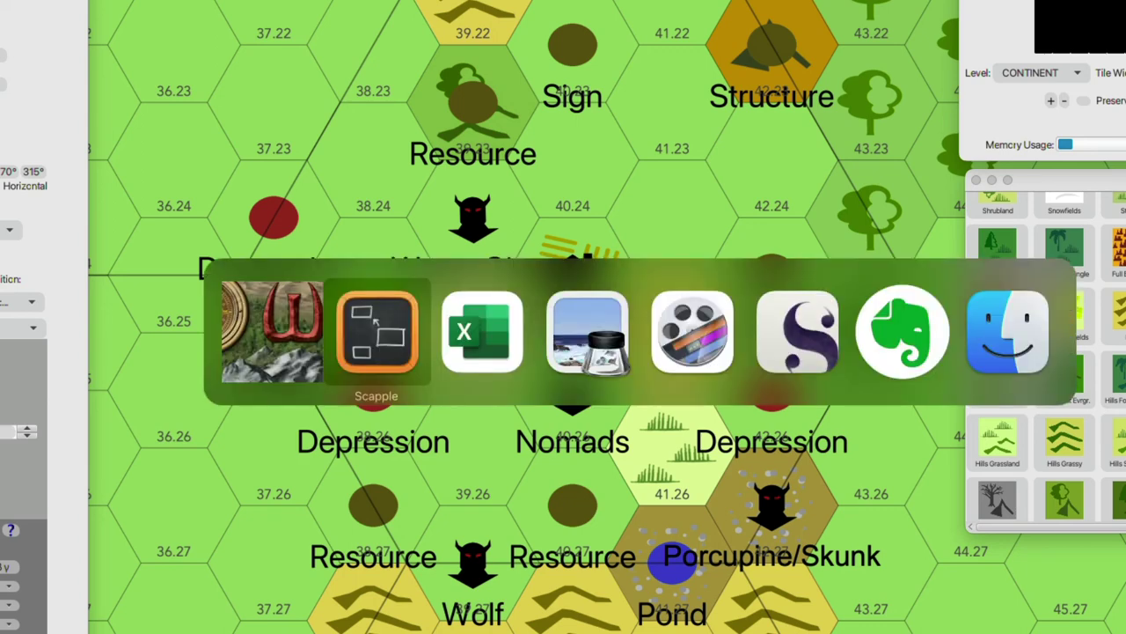
pyautogui.press('super+Tab')
pyautogui.press('super+Tab')
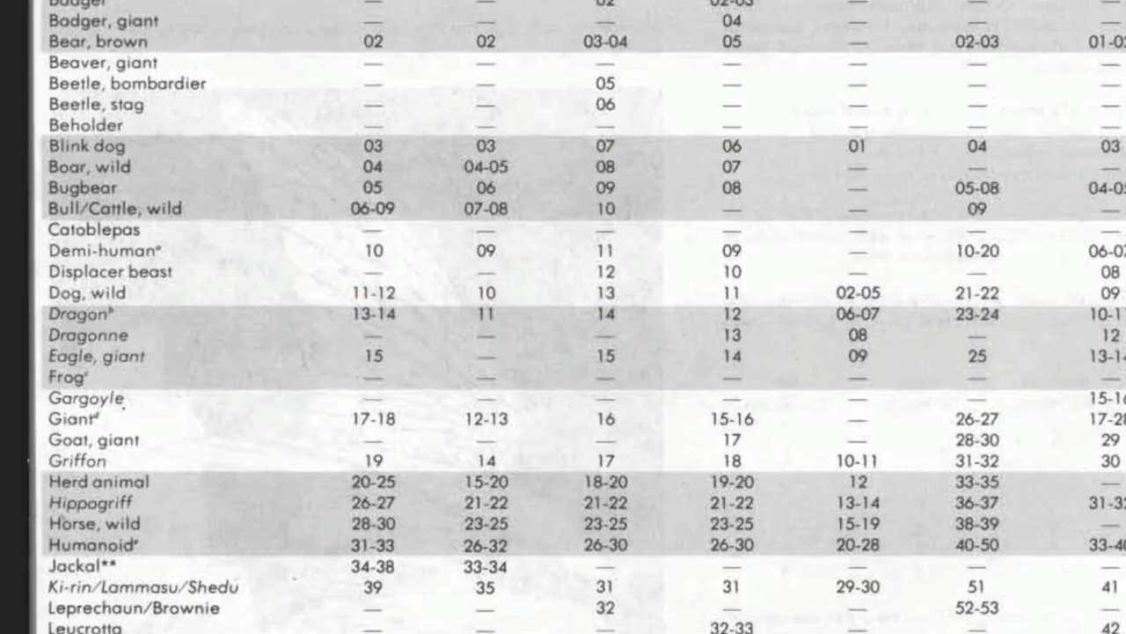
pyautogui.press('super+Tab')
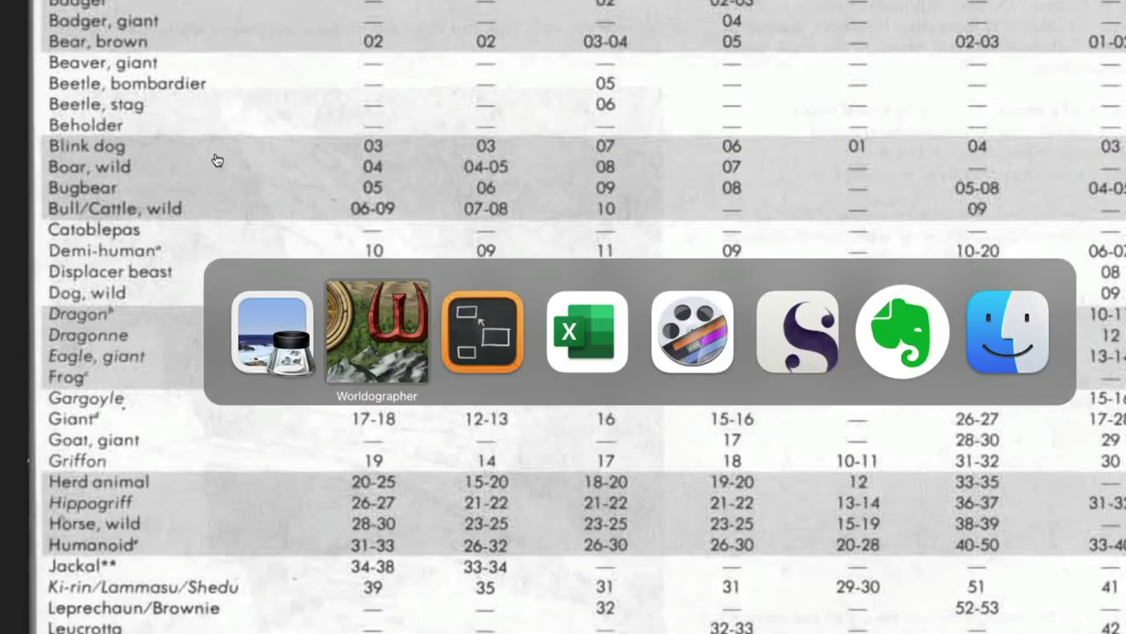
pyautogui.press('super+Tab')
pyautogui.press('super+shift+Tab')
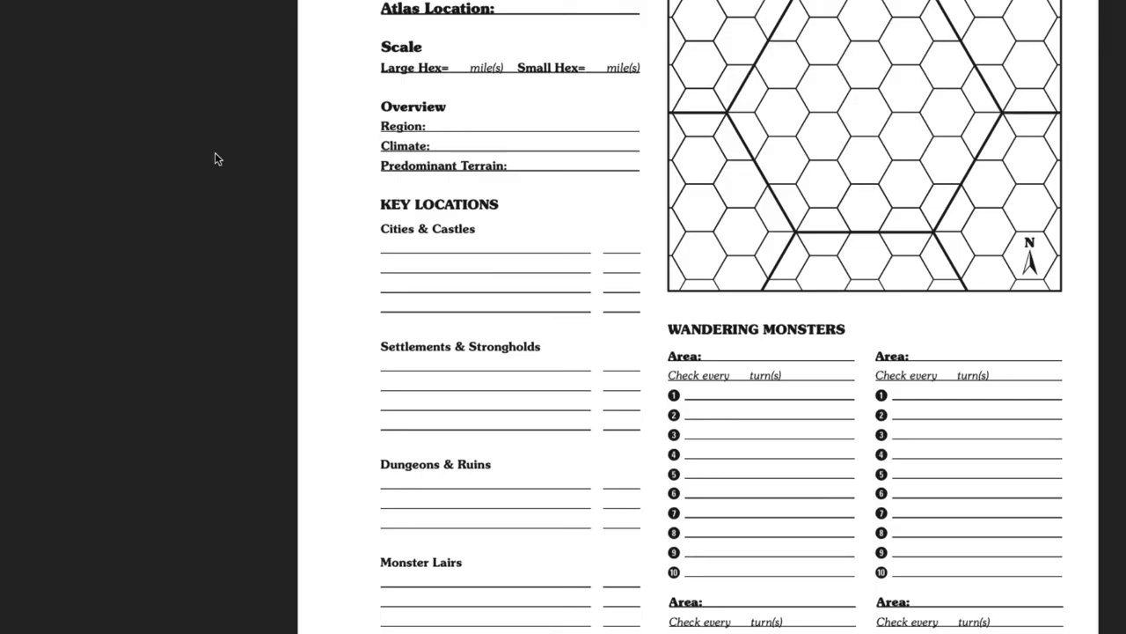